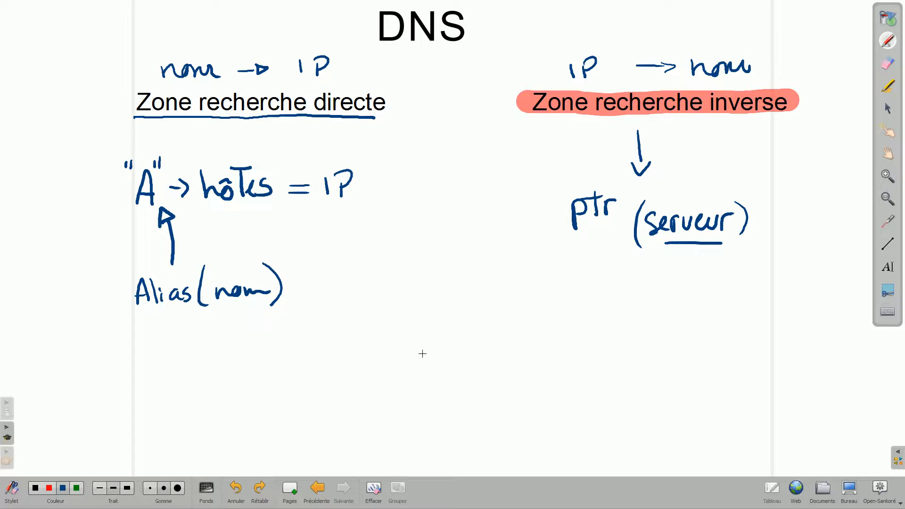
- Leave the whiteboard for the Win10, IPCOP_routeur and 2012 R2 VM windows and pick the laser pointer
{"action": "left_click", "coordinate": [852, 496]}
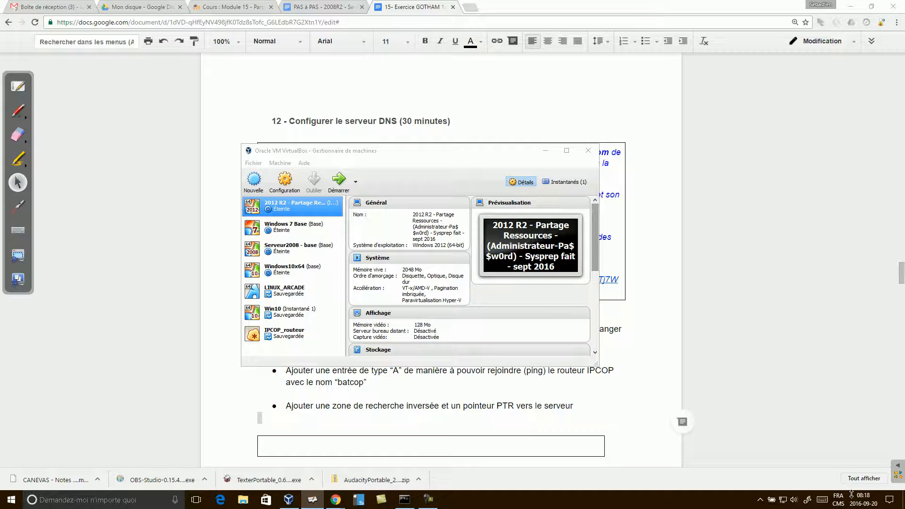
{"action": "left_click", "coordinate": [860, 456]}
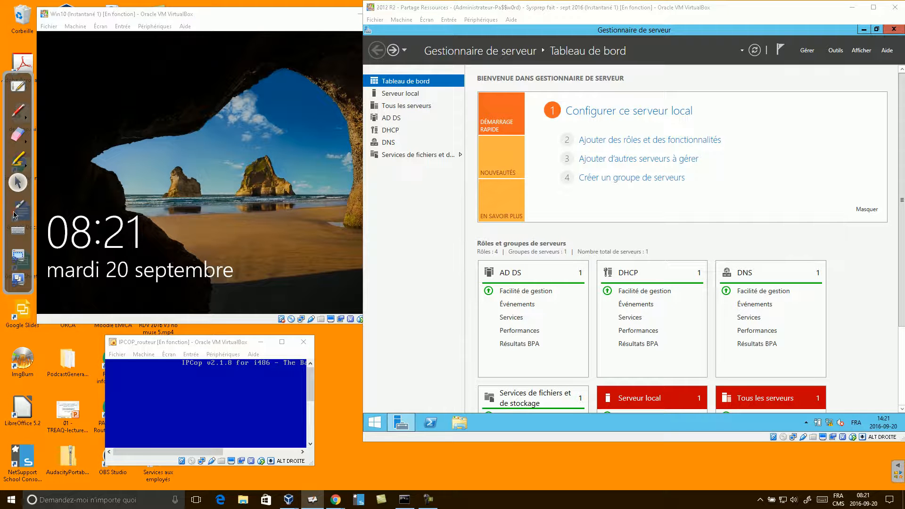
{"action": "left_click", "coordinate": [15, 211]}
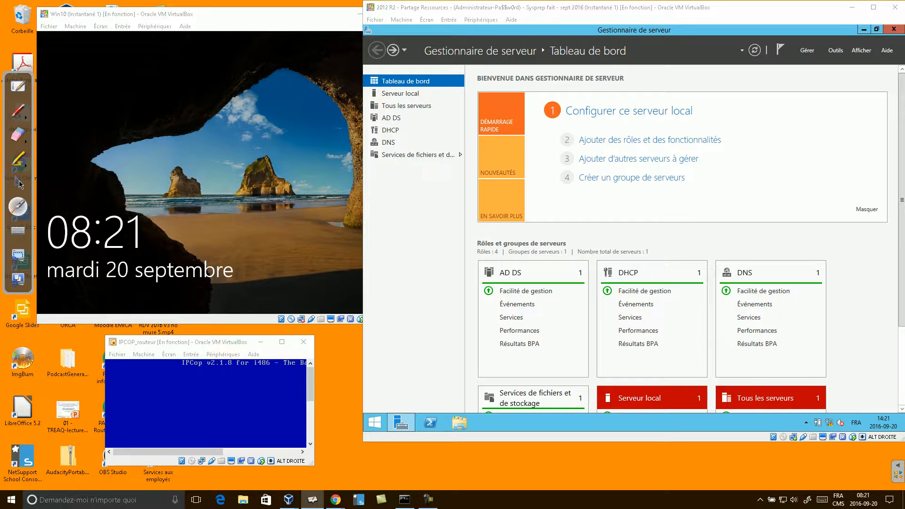
- Return to normal selection and view SRV-DC1's actions on Server Manager's DNS page
{"action": "left_click", "coordinate": [19, 184]}
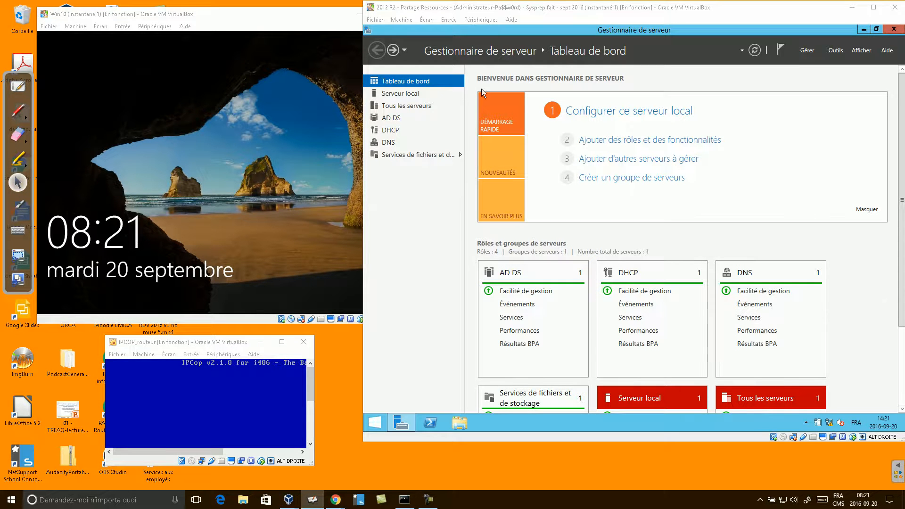
{"action": "left_click", "coordinate": [386, 142]}
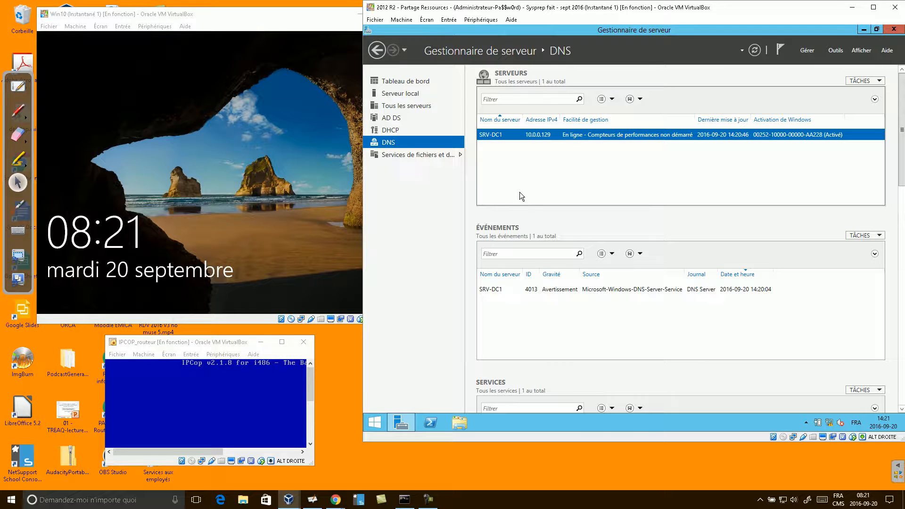
{"action": "right_click", "coordinate": [501, 136]}
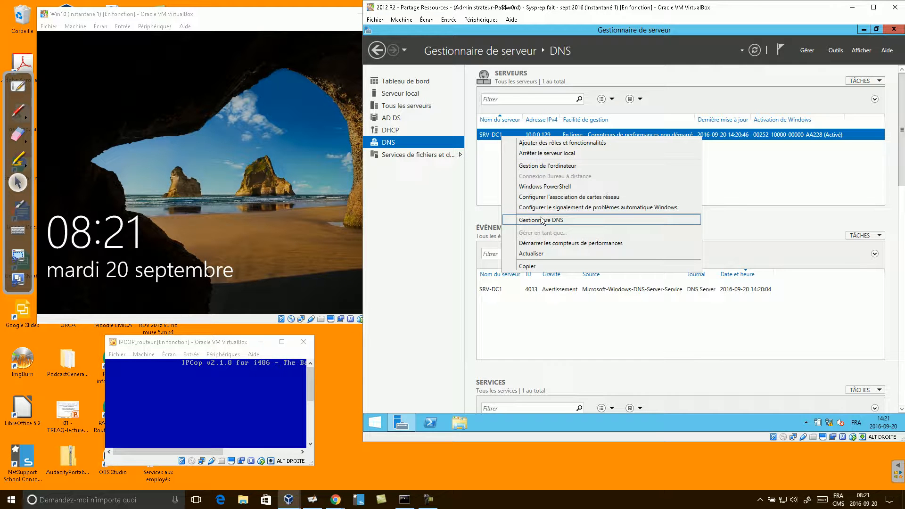
- Minimize Server Manager and launch the saved Console1 management console from the desktop
{"action": "left_click", "coordinate": [864, 29]}
{"action": "left_click", "coordinate": [863, 29]}
{"action": "double_click", "coordinate": [386, 92]}
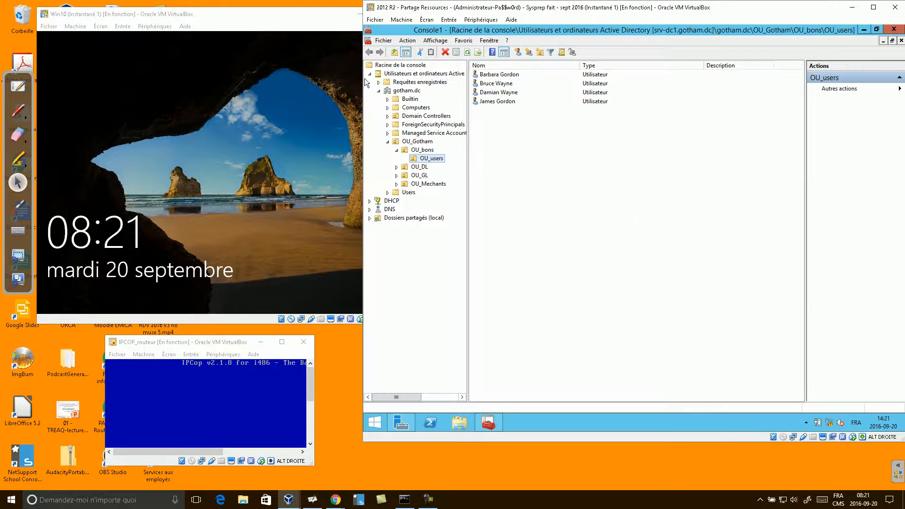
- Expand DNS > SRV-DC1 in Console1, inspect its forward and reverse lookup zones, then bring Win10 forward
{"action": "left_click", "coordinate": [369, 73]}
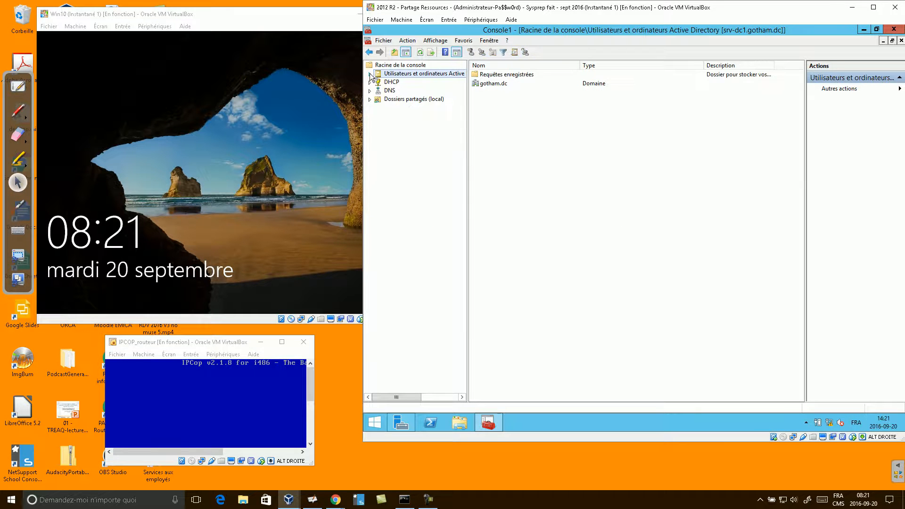
{"action": "double_click", "coordinate": [375, 90]}
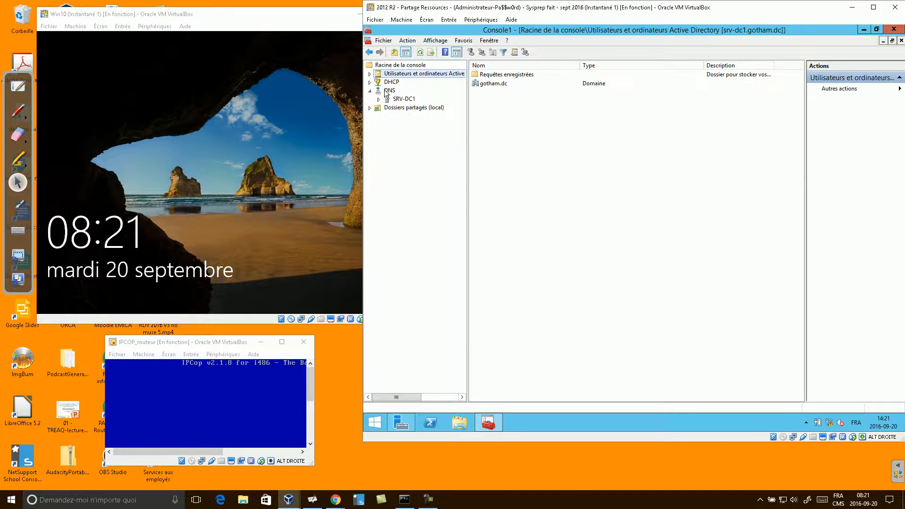
{"action": "double_click", "coordinate": [380, 100]}
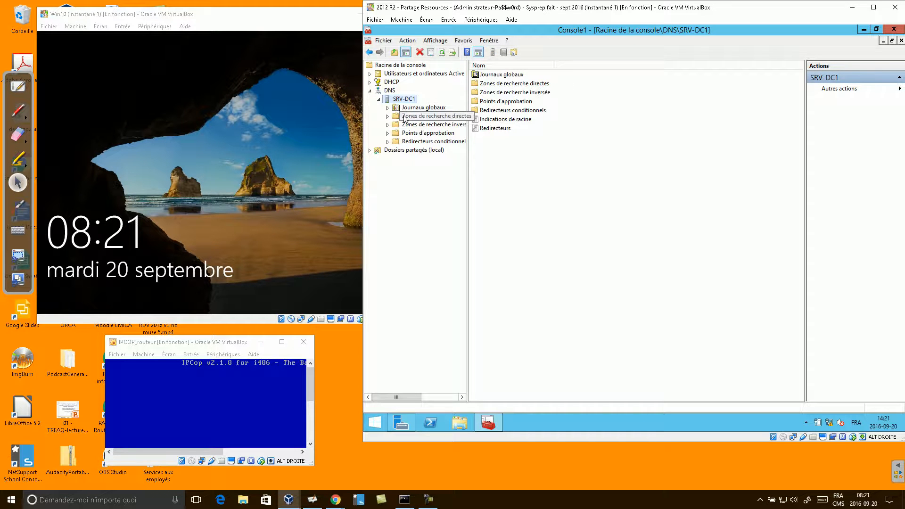
{"action": "left_click_drag", "start_coordinate": [467, 137], "coordinate": [498, 137]}
{"action": "left_click", "coordinate": [461, 117]}
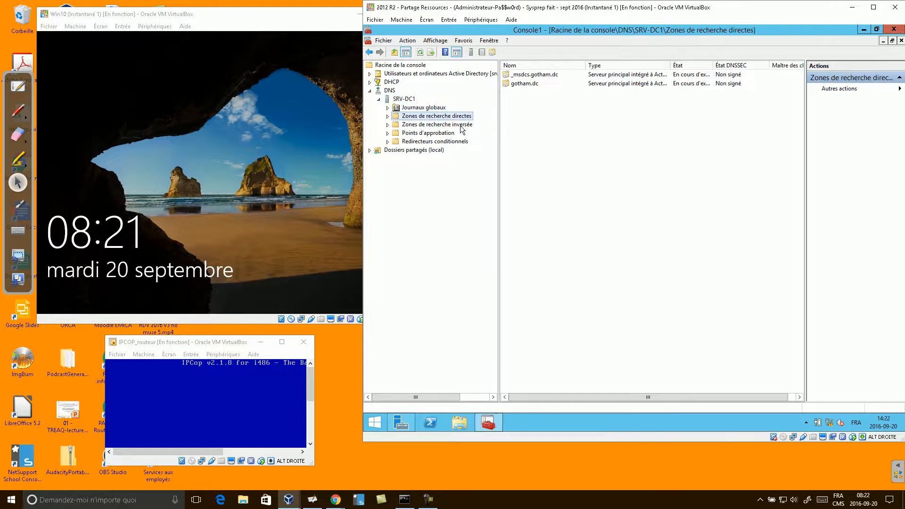
{"action": "left_click", "coordinate": [461, 126]}
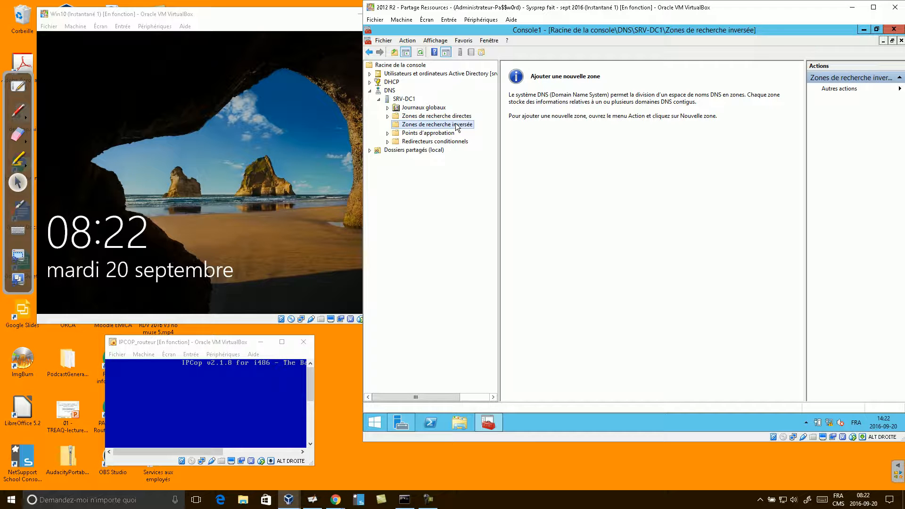
{"action": "left_click", "coordinate": [275, 157]}
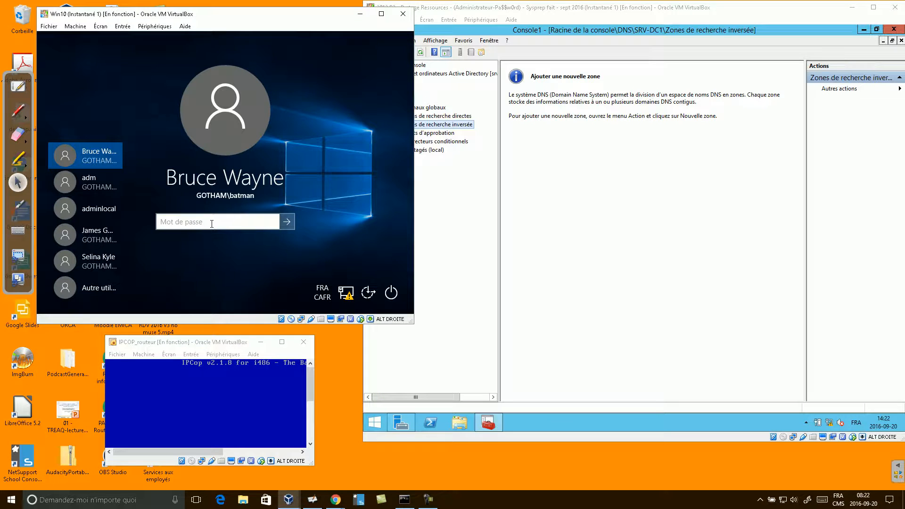
- Sign in to Win10 with the account password, close Explorer and open Command Prompt
{"action": "type", "text": "Pa$$w0rd"}
{"action": "key", "text": "Return"}
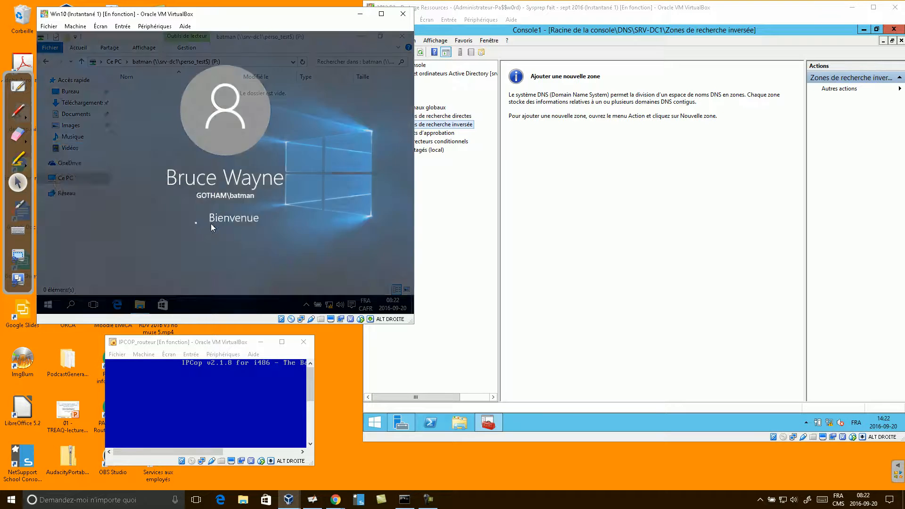
{"action": "left_click", "coordinate": [402, 36]}
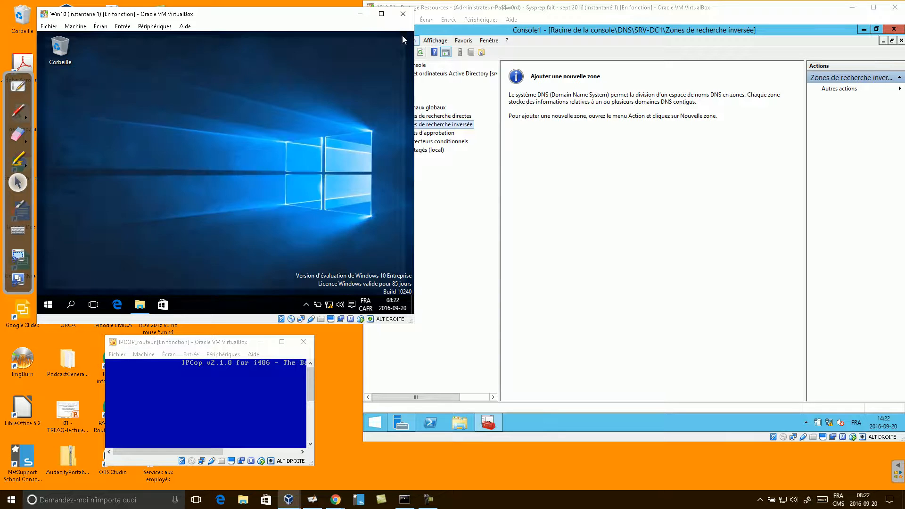
{"action": "key", "text": "super+r"}
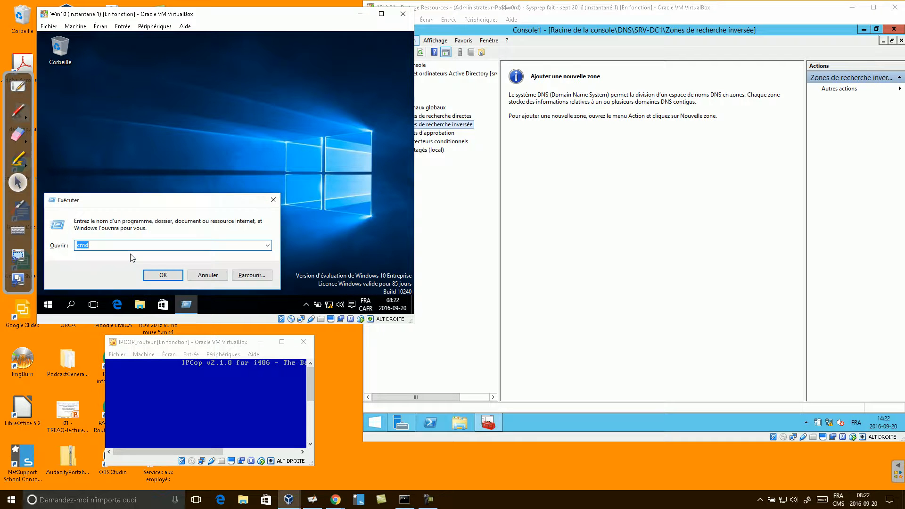
{"action": "key", "text": "Return"}
- In nslookup, query gotham.dc, srv-dc1 and 10.0.0.129
{"action": "type", "text": "nslookup"}
{"action": "key", "text": "Return"}
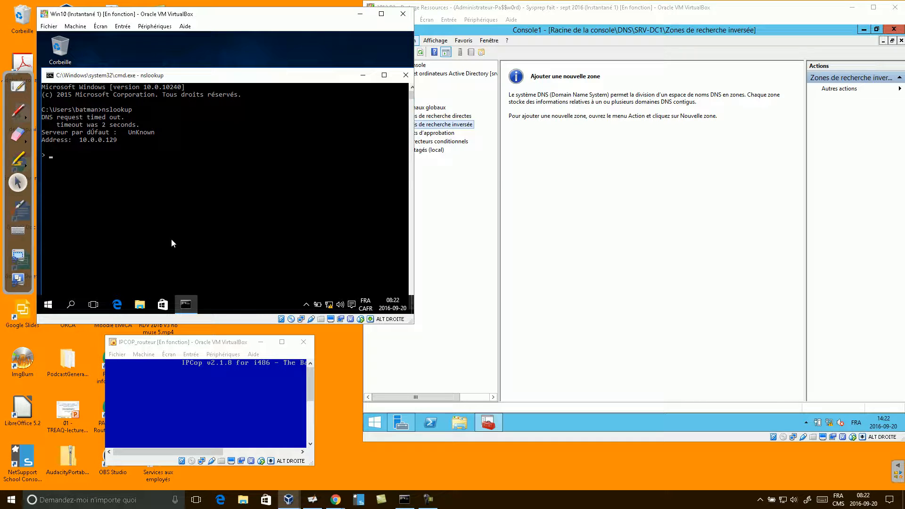
{"action": "type", "text": "gohtm"}
{"action": "type", "text": "thsm.dc"}
{"action": "key", "text": "BackSpace"}
{"action": "key", "text": "BackSpace"}
{"action": "key", "text": "BackSpace"}
{"action": "type", "text": "am.dc"}
{"action": "key", "text": "Return"}
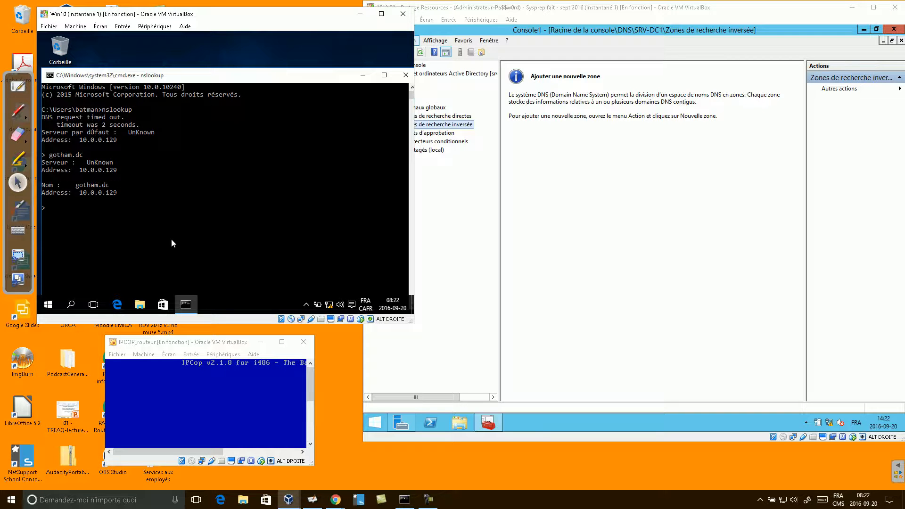
{"action": "type", "text": "srv-dc1"}
{"action": "key", "text": "Return"}
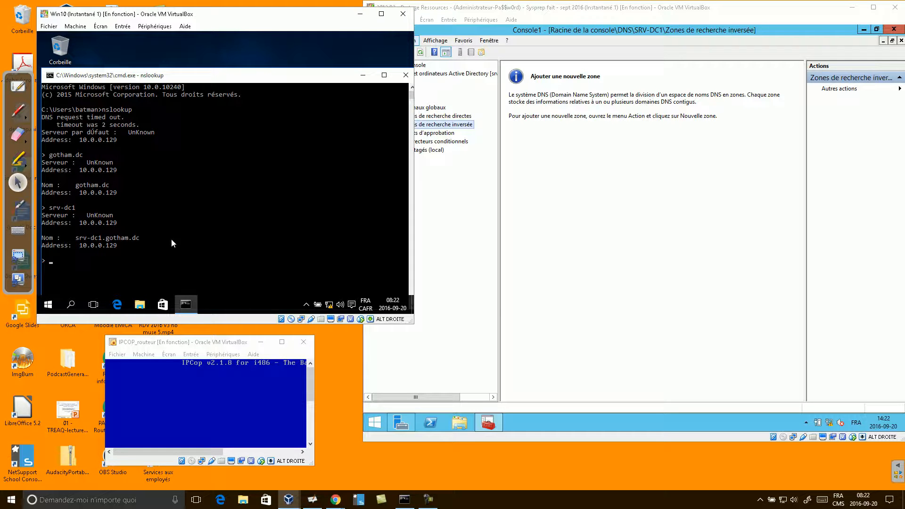
{"action": "type", "text": "10.0.0.129"}
{"action": "key", "text": "Return"}
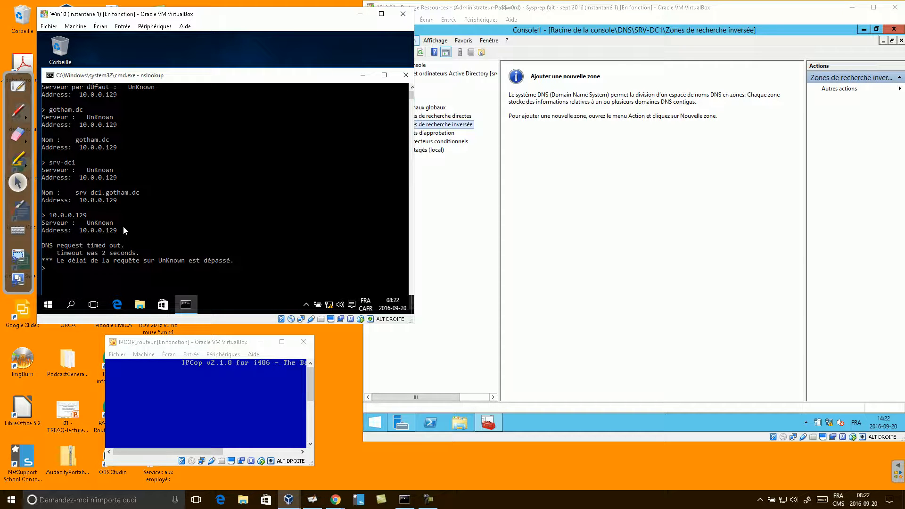
- Outline and point an arrow at the UnKnown default server in the nslookup output
{"action": "scroll", "coordinate": [202, 233], "scroll_direction": "up", "scroll_amount": 2}
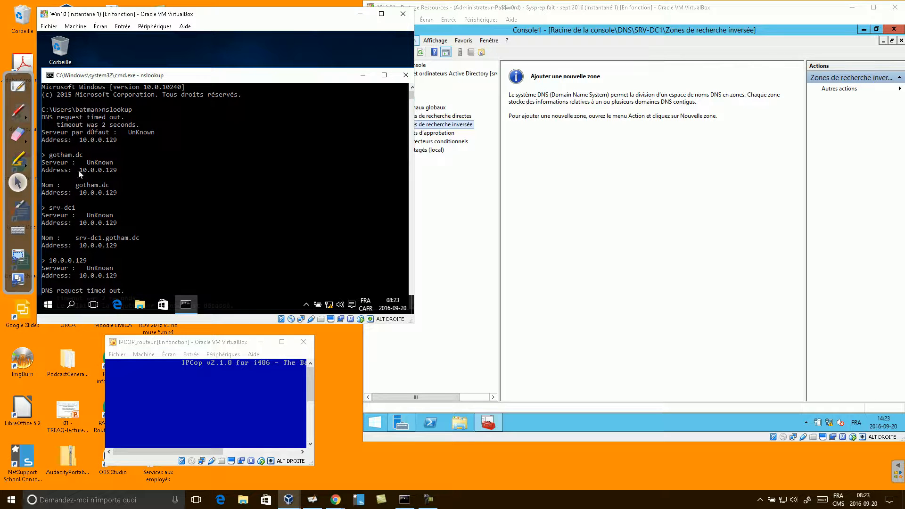
{"action": "left_click", "coordinate": [481, 505]}
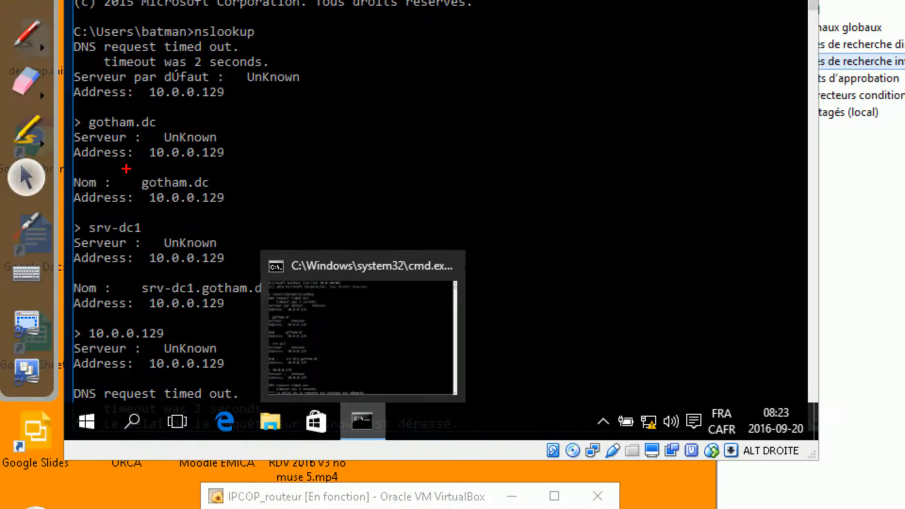
{"action": "left_click", "coordinate": [83, 114]}
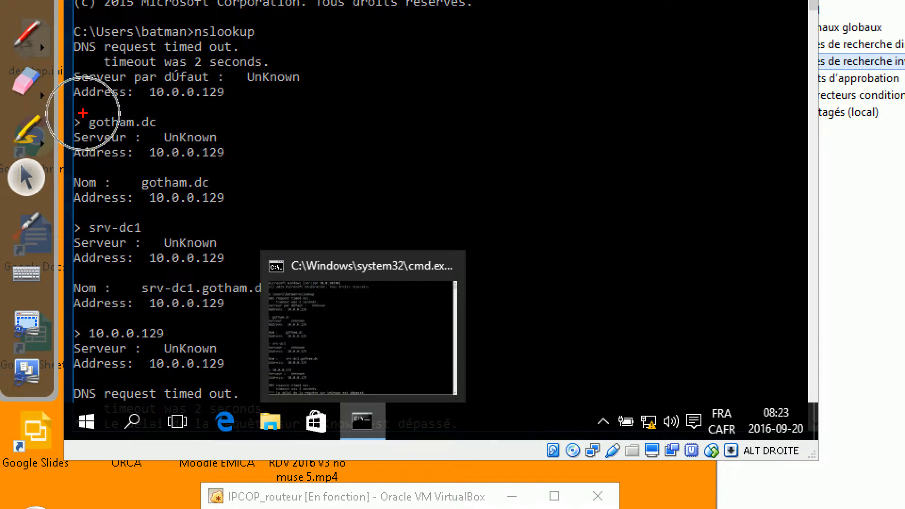
{"action": "left_click_drag", "start_coordinate": [76, 128], "coordinate": [264, 165]}
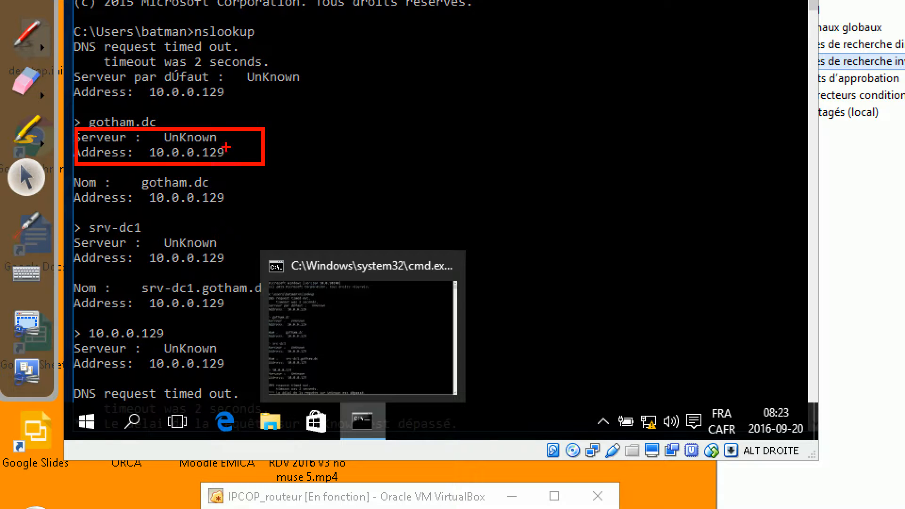
{"action": "mouse_move", "coordinate": [275, 106]}
{"action": "left_mouse_down"}
{"action": "mouse_move", "coordinate": [223, 134]}
{"action": "mouse_move", "coordinate": [239, 149]}
{"action": "left_mouse_up"}
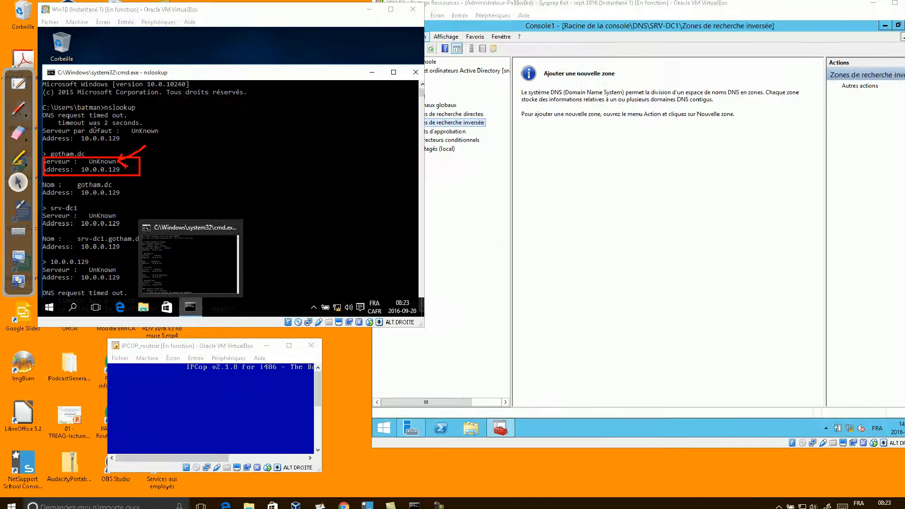
{"action": "left_click", "coordinate": [646, 240]}
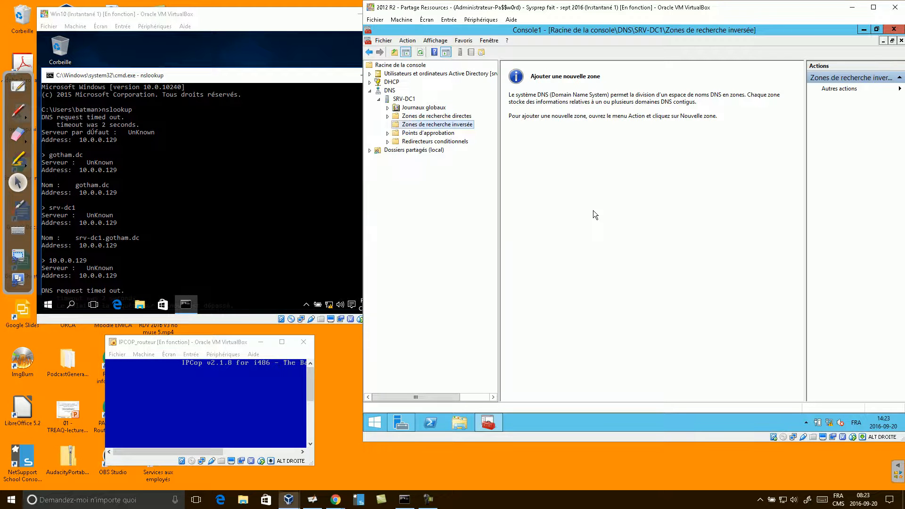
- Start a new primary AD-integrated reverse zone with forest-wide replication and IPv4
{"action": "right_click", "coordinate": [433, 126]}
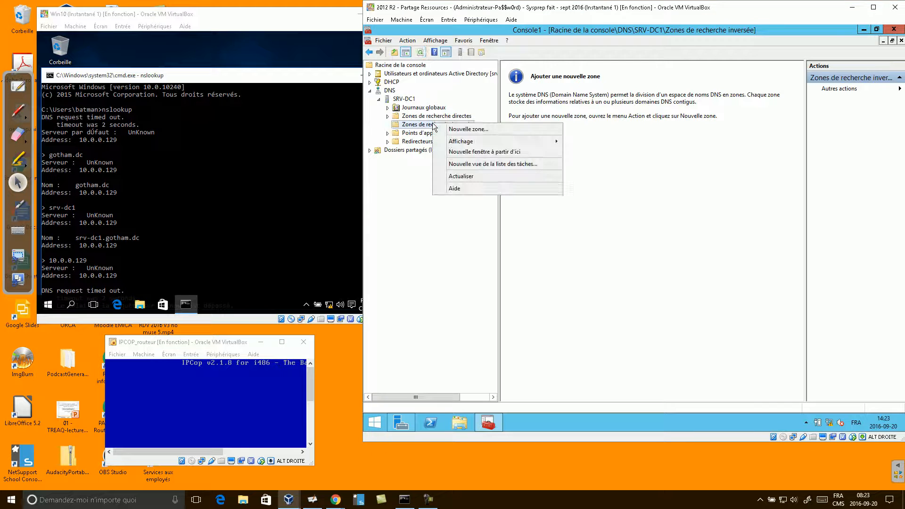
{"action": "left_click", "coordinate": [464, 129]}
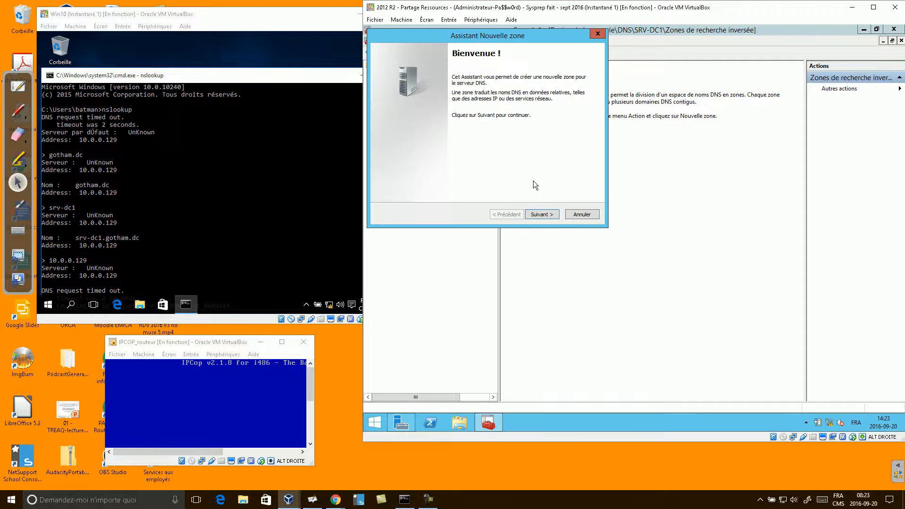
{"action": "left_click", "coordinate": [542, 215]}
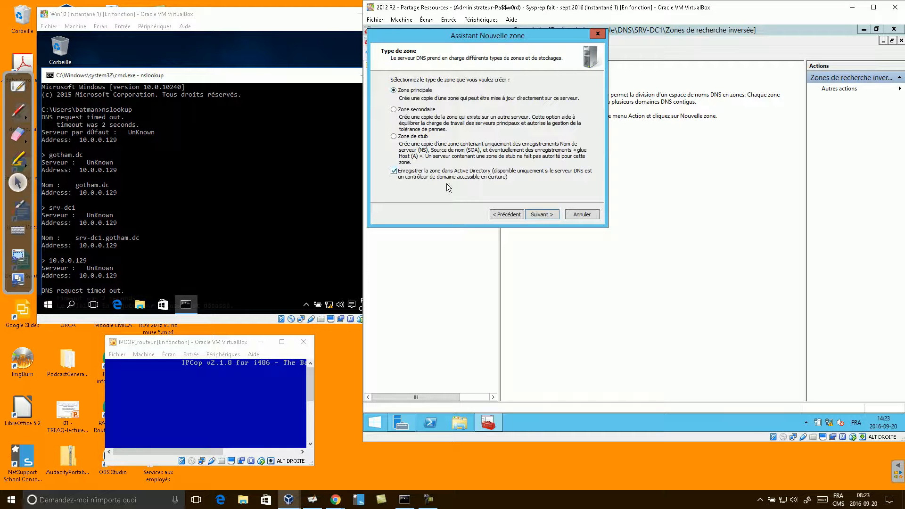
{"action": "left_click", "coordinate": [539, 217]}
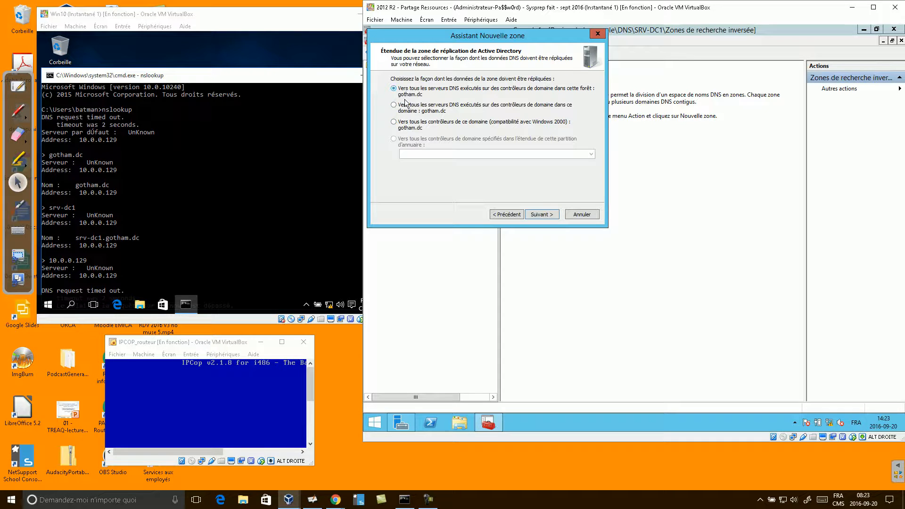
{"action": "left_click", "coordinate": [543, 214]}
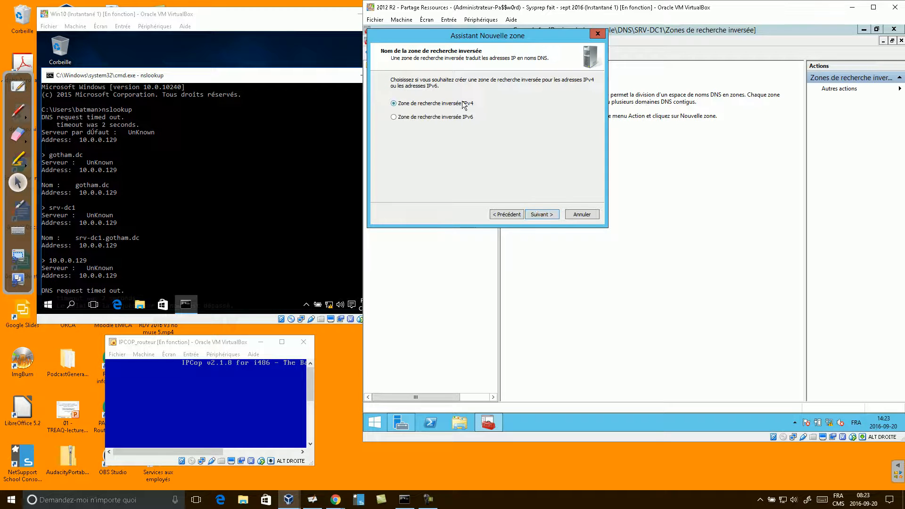
{"action": "left_click", "coordinate": [540, 214]}
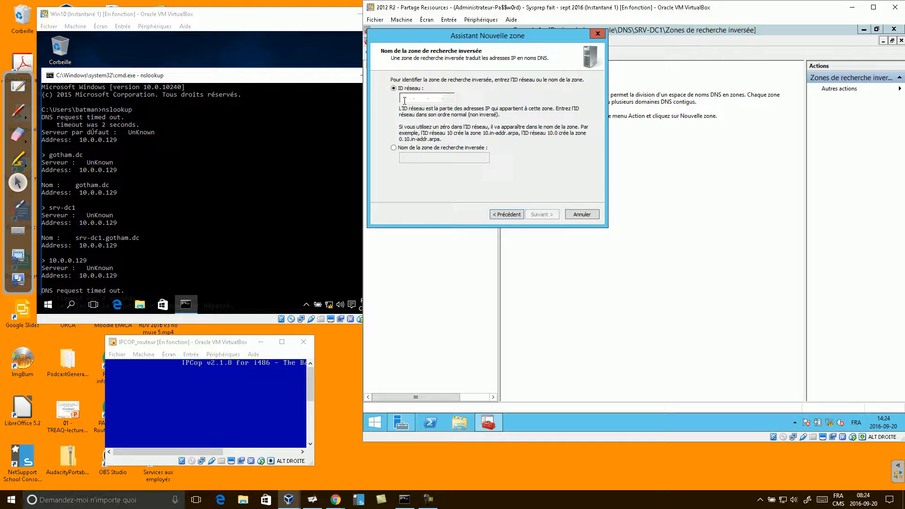
- Create reverse zone 0.0.10.in-addr.arpa for network 10.0.0 with secure-only dynamic updates
{"action": "type", "text": "10 .0 .0 ."}
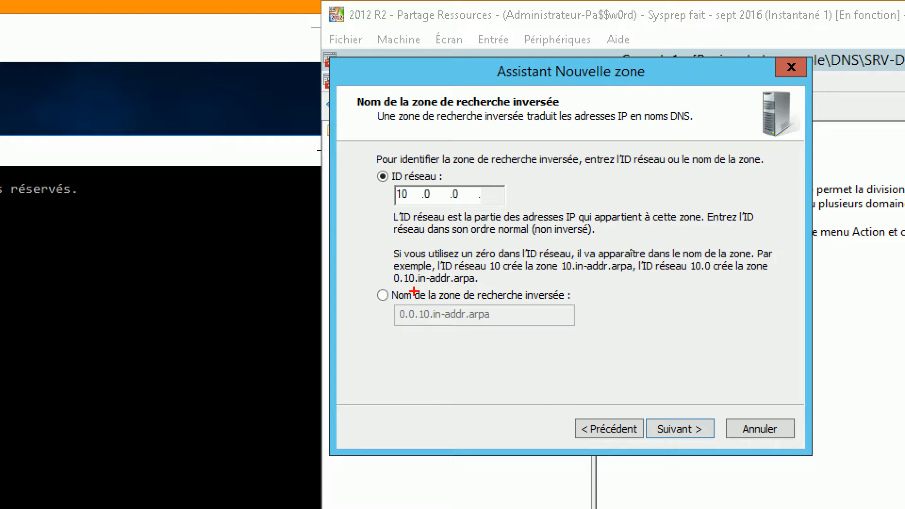
{"action": "left_click_drag", "start_coordinate": [391, 298], "coordinate": [523, 337]}
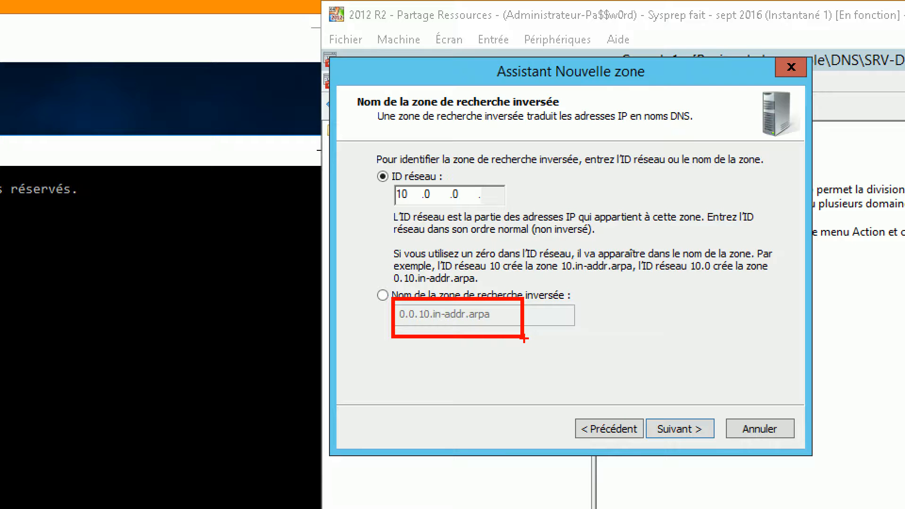
{"action": "key", "text": "Escape"}
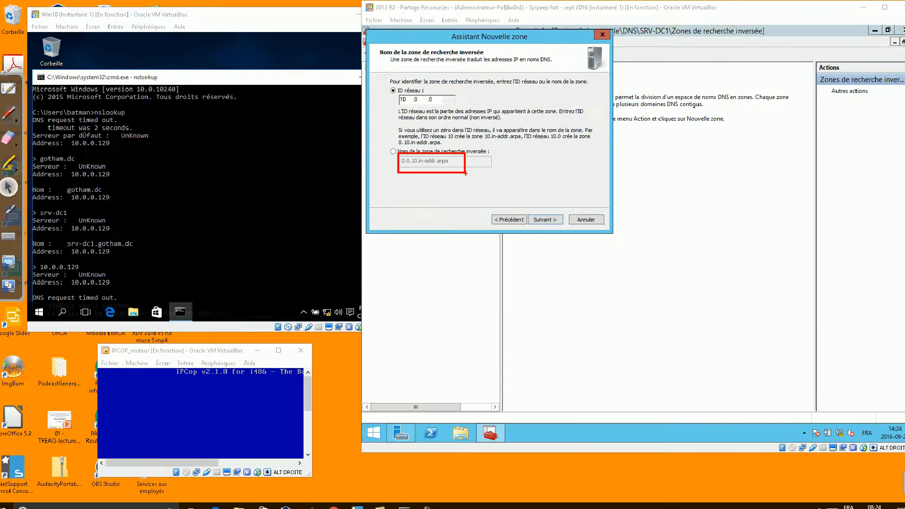
{"action": "left_click", "coordinate": [548, 215]}
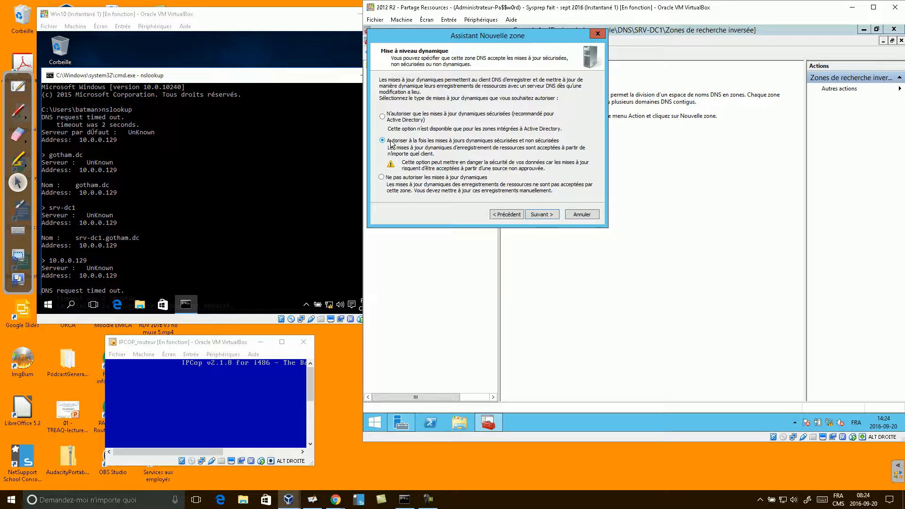
{"action": "left_click", "coordinate": [386, 117]}
{"action": "left_click", "coordinate": [541, 215]}
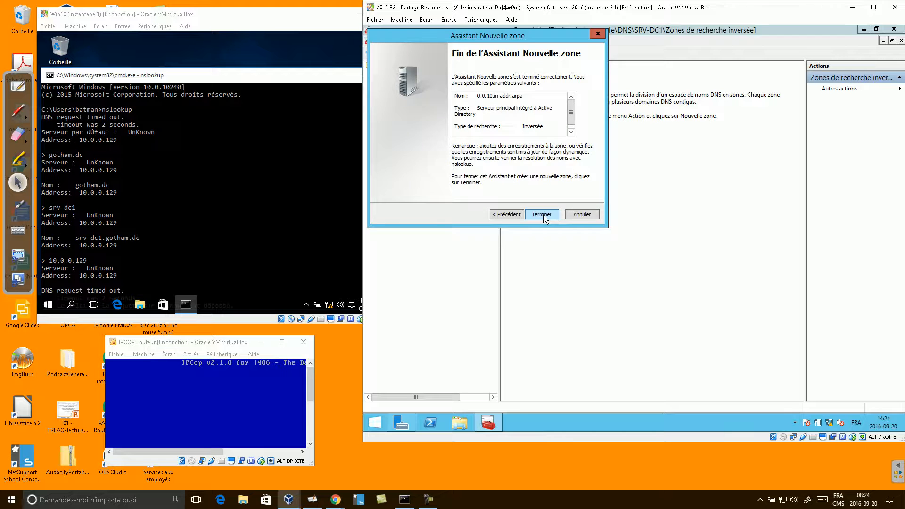
{"action": "left_click", "coordinate": [542, 215]}
{"action": "left_click", "coordinate": [388, 124]}
- Start a new PTR record in 0.0.10.in-addr.arpa with host IP 129
{"action": "left_click", "coordinate": [404, 134]}
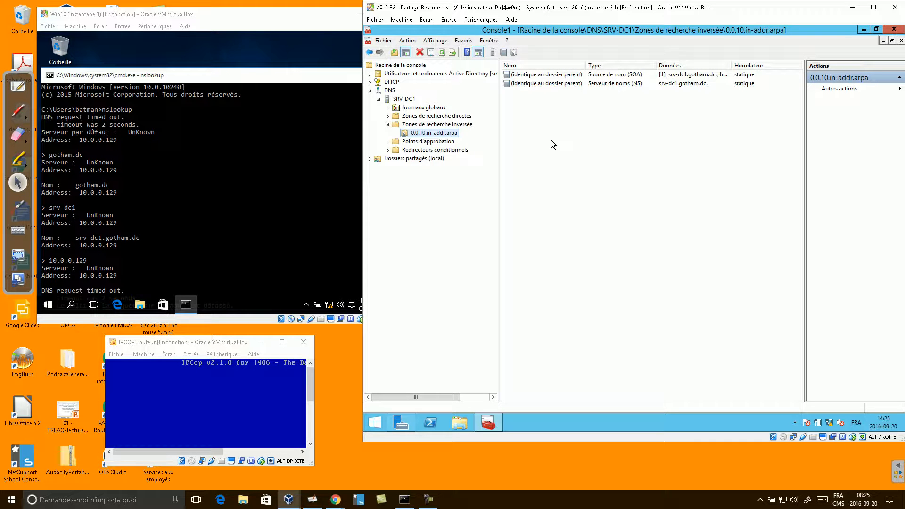
{"action": "right_click", "coordinate": [527, 115]}
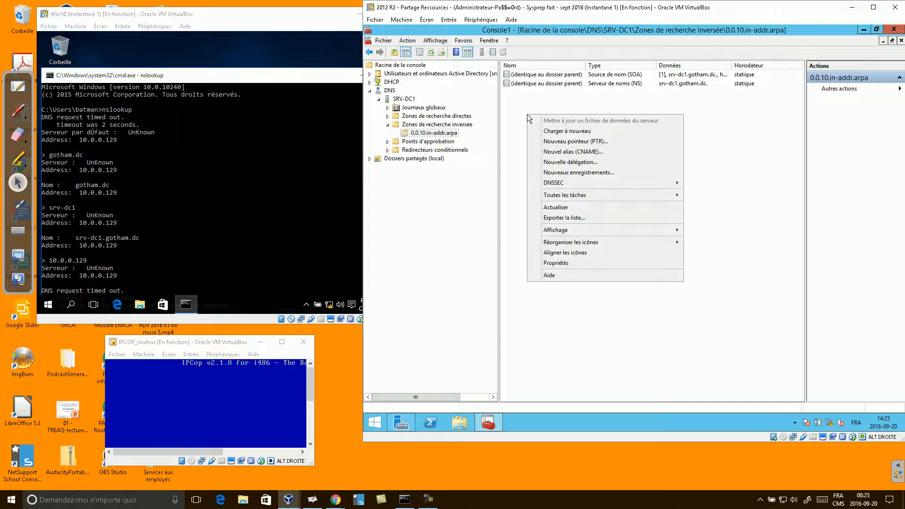
{"action": "left_click", "coordinate": [584, 142]}
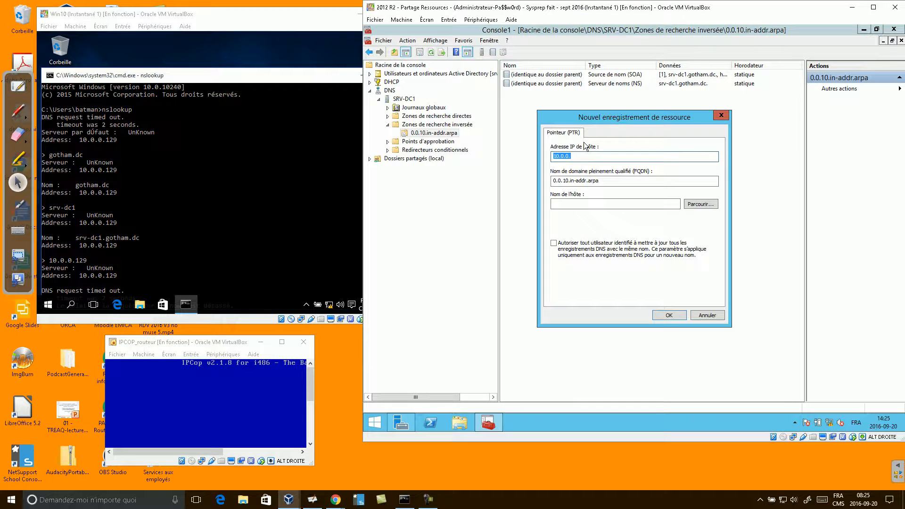
{"action": "left_click", "coordinate": [579, 158]}
{"action": "type", "text": "129"}
{"action": "left_click", "coordinate": [593, 203]}
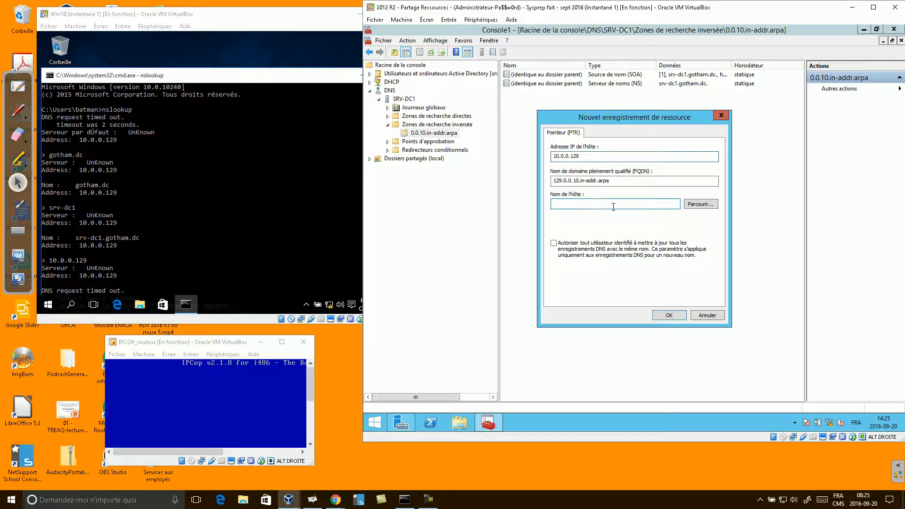
- Browse to srv-dc1 in gotham.dc as the host name, allow authenticated updates, and create it
{"action": "left_click", "coordinate": [703, 205]}
{"action": "double_click", "coordinate": [574, 191]}
{"action": "double_click", "coordinate": [574, 191]}
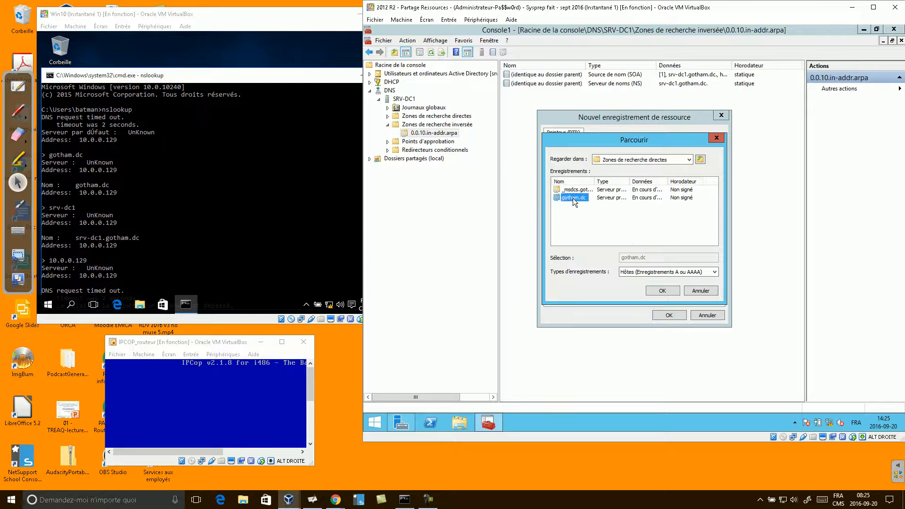
{"action": "double_click", "coordinate": [574, 199]}
{"action": "scroll", "coordinate": [614, 217], "scroll_direction": "down", "scroll_amount": 1}
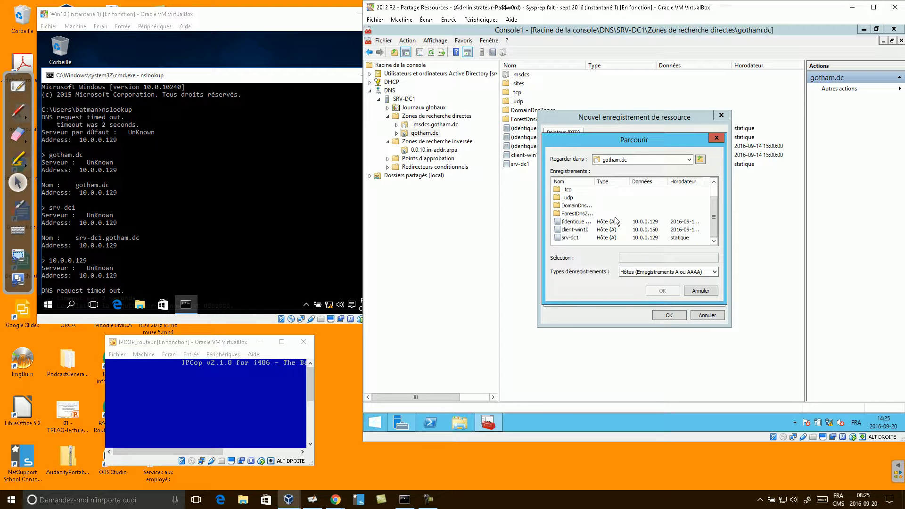
{"action": "left_click", "coordinate": [573, 237]}
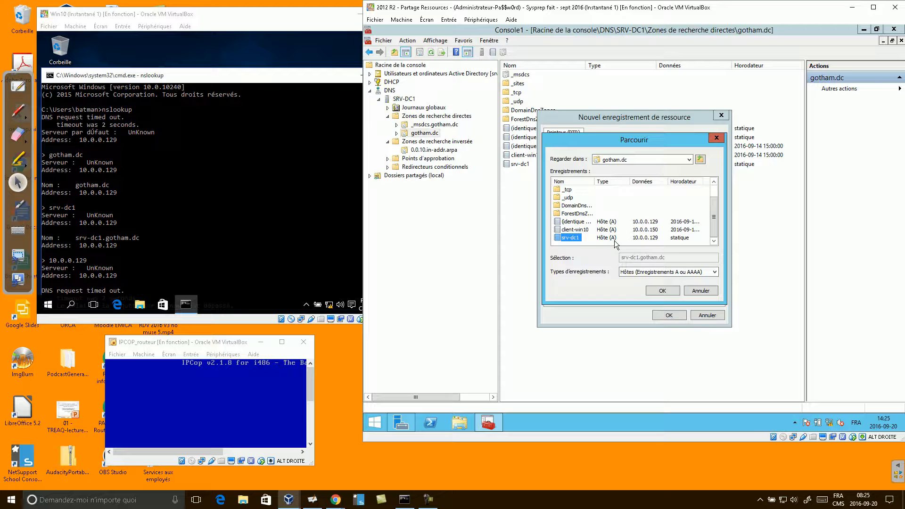
{"action": "left_click", "coordinate": [664, 291]}
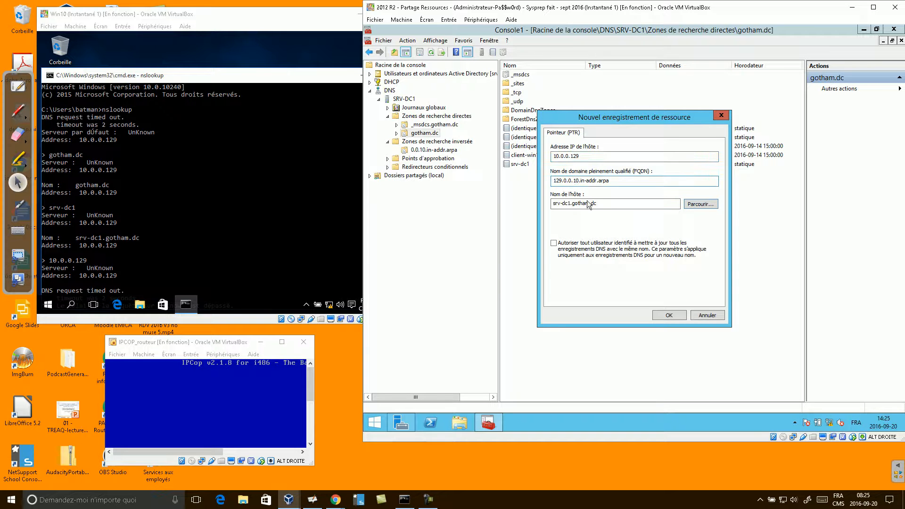
{"action": "left_click", "coordinate": [554, 243]}
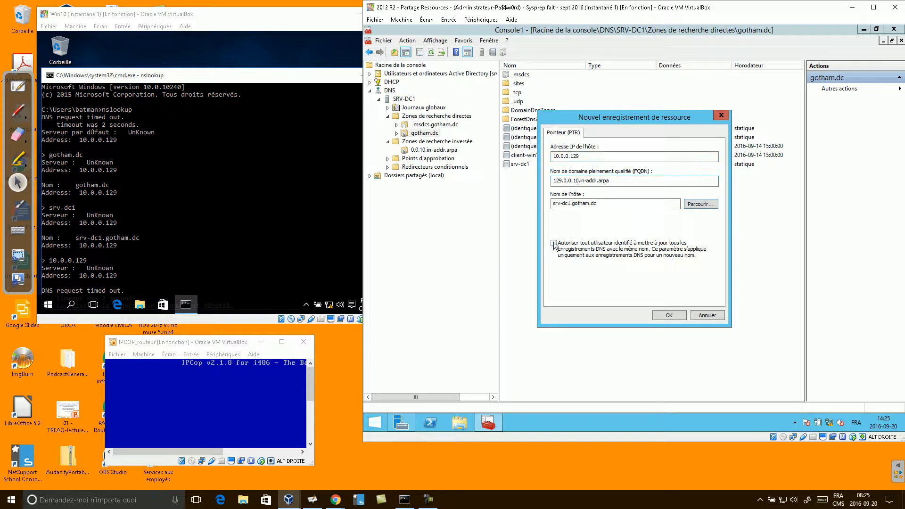
{"action": "left_click", "coordinate": [669, 315]}
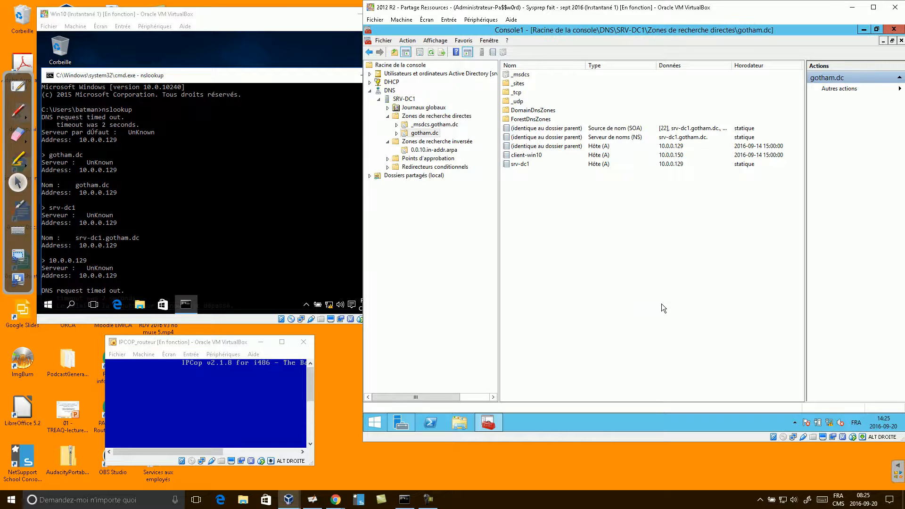
- Rerun the nslookup of 10.0.0.129 on the Win10 client
{"action": "left_click", "coordinate": [242, 189]}
{"action": "key", "text": "Up"}
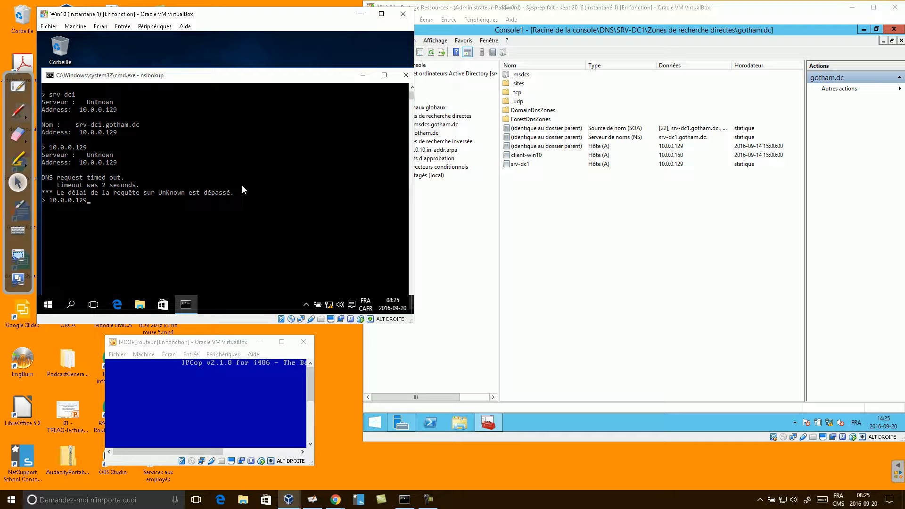
{"action": "key", "text": "Return"}
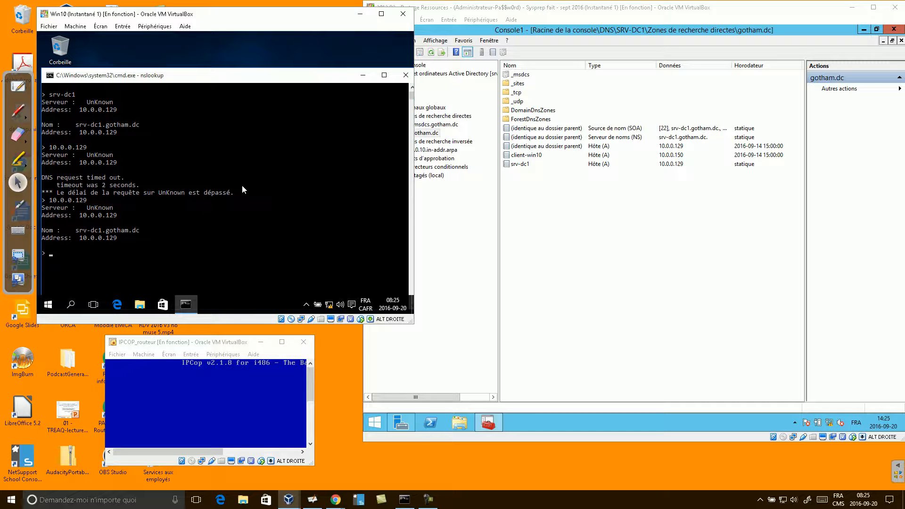
- Exit nslookup, clear the screen with cls, and run ipconfig /flushdns
{"action": "type", "text": "exit"}
{"action": "key", "text": "Return"}
{"action": "type", "text": "cls"}
{"action": "key", "text": "Return"}
{"action": "type", "text": "IPCONFI"}
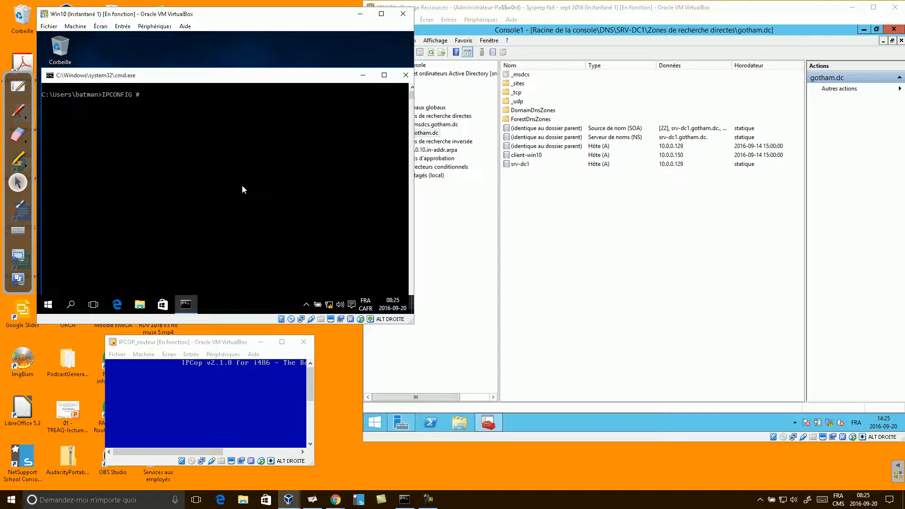
{"action": "type", "text": "G /FL"}
{"action": "key", "text": "BackSpace"}
{"action": "key", "text": "BackSpace"}
{"action": "type", "text": "USHDNS"}
{"action": "key", "text": "Return"}
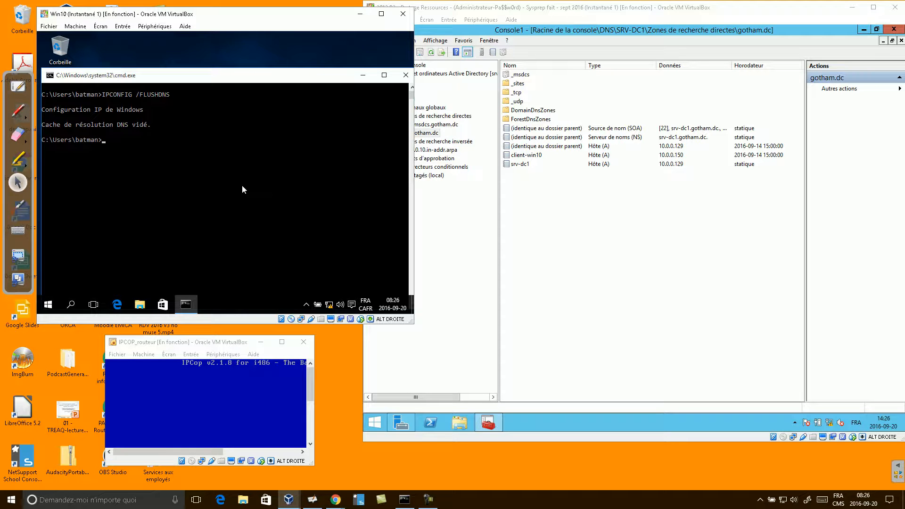
- Restart nslookup, highlight srv-dc1.gotham.dc as default server, and query 10.0.0.129
{"action": "type", "text": "nslookup"}
{"action": "key", "text": "Return"}
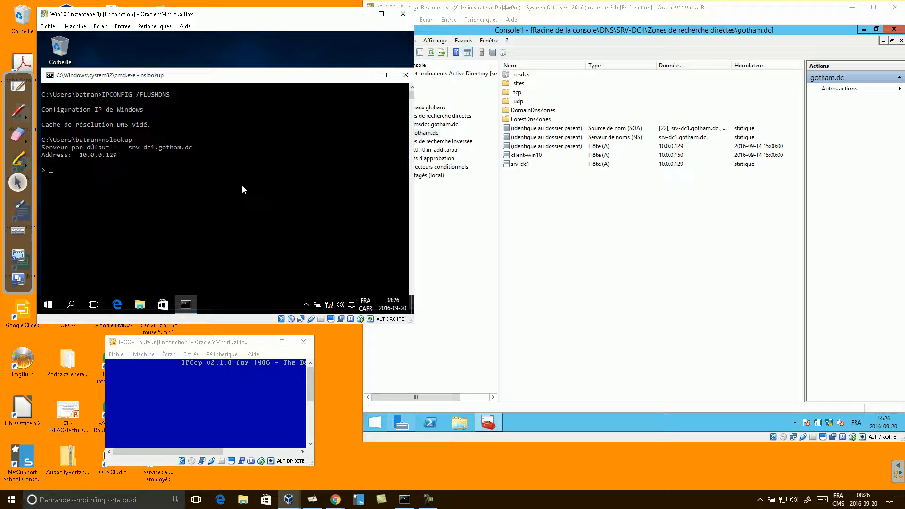
{"action": "mouse_move", "coordinate": [389, 304]}
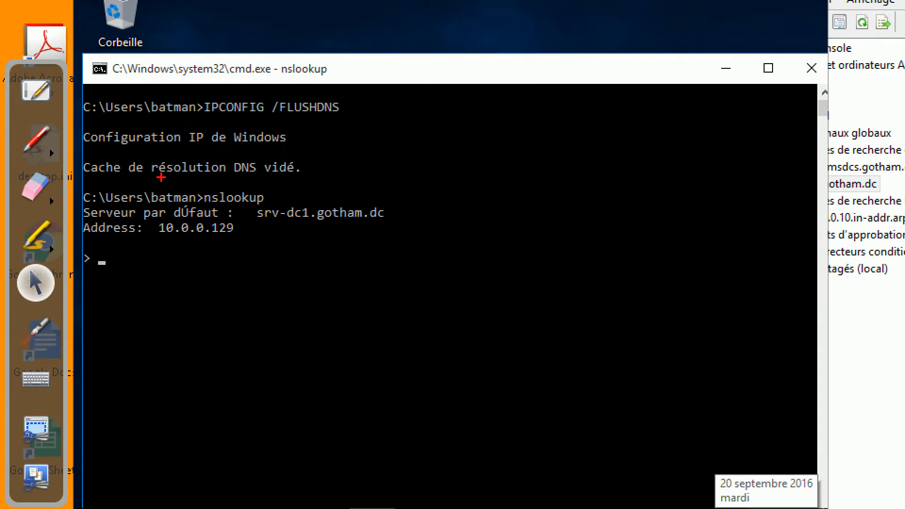
{"action": "left_click_drag", "start_coordinate": [243, 202], "coordinate": [438, 230]}
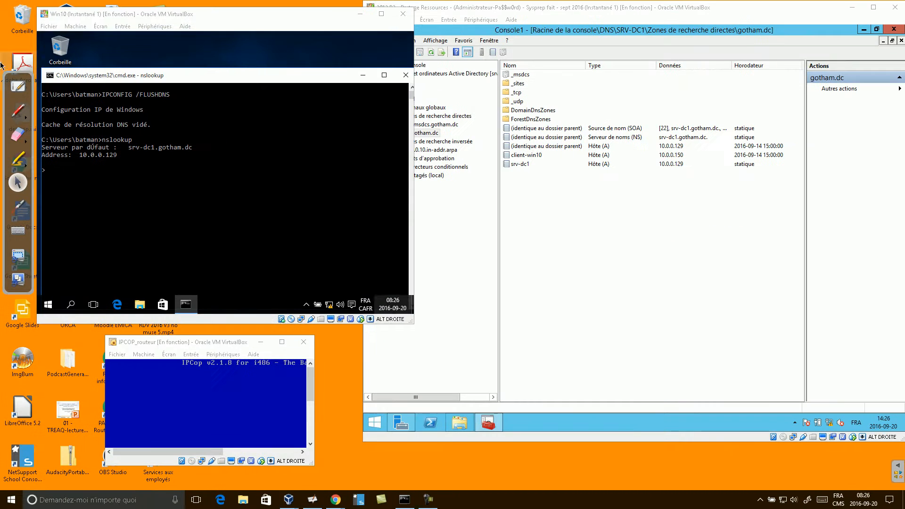
{"action": "left_click_drag", "start_coordinate": [324, 303], "coordinate": [322, 318]}
{"action": "type", "text": "10.0.0.129"}
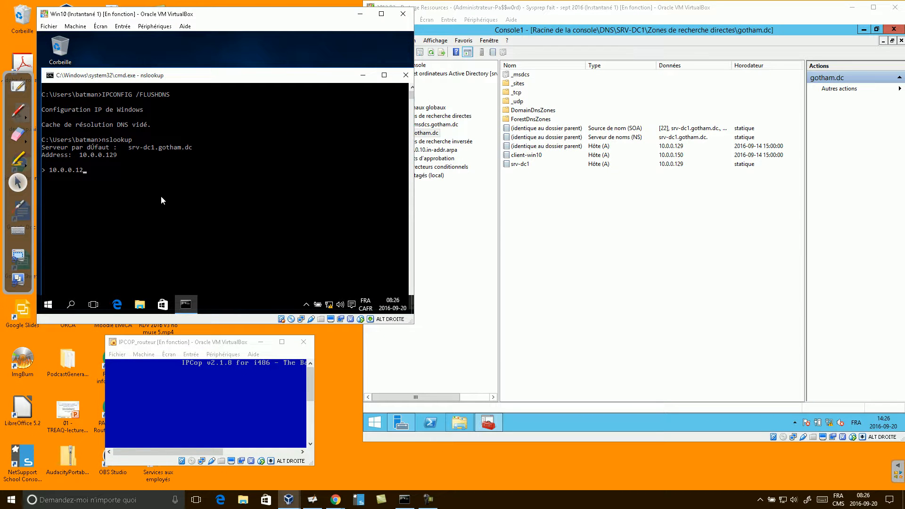
{"action": "key", "text": "Return"}
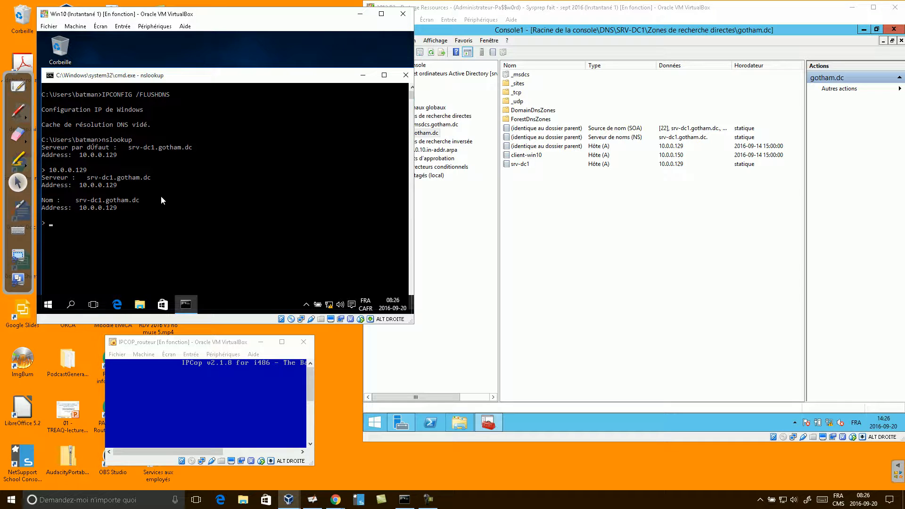
- Look up batserveur, exit nslookup, then ping batserveur and cancel it
{"action": "type", "text": "batserveur"}
{"action": "key", "text": "Return"}
{"action": "type", "text": "exit"}
{"action": "key", "text": "Return"}
{"action": "type", "text": "pi"}
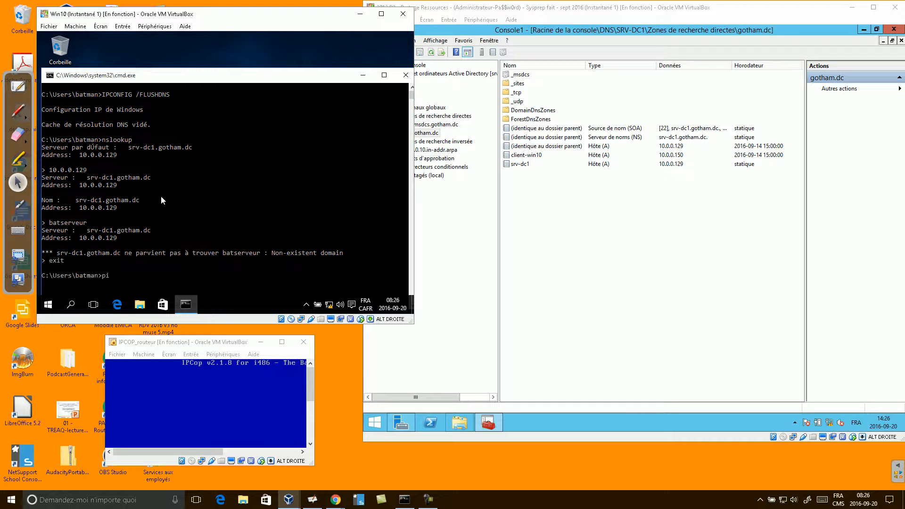
{"action": "type", "text": "ng batserveur"}
{"action": "key", "text": "Return"}
{"action": "key", "text": "ctrl+c"}
- Show the gotham.dc zone's records and start a new alias (CNAME) record
{"action": "left_click", "coordinate": [446, 220]}
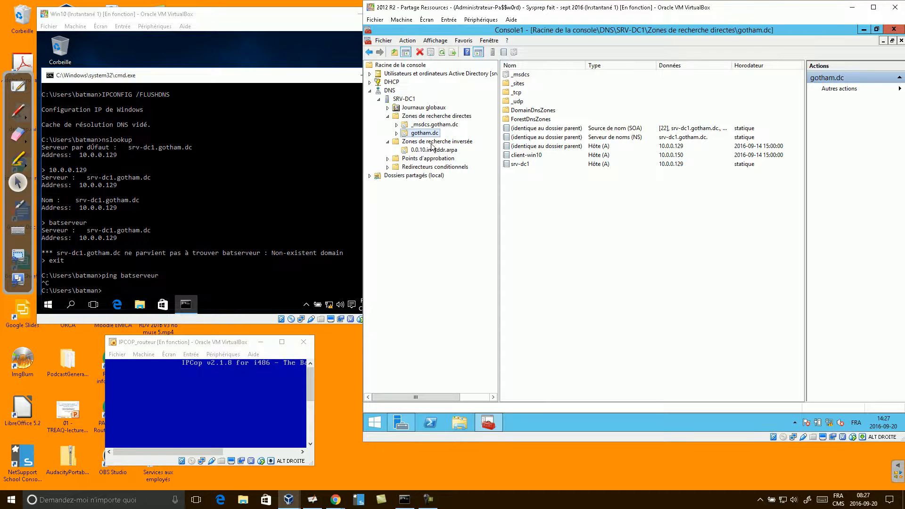
{"action": "left_click", "coordinate": [438, 118]}
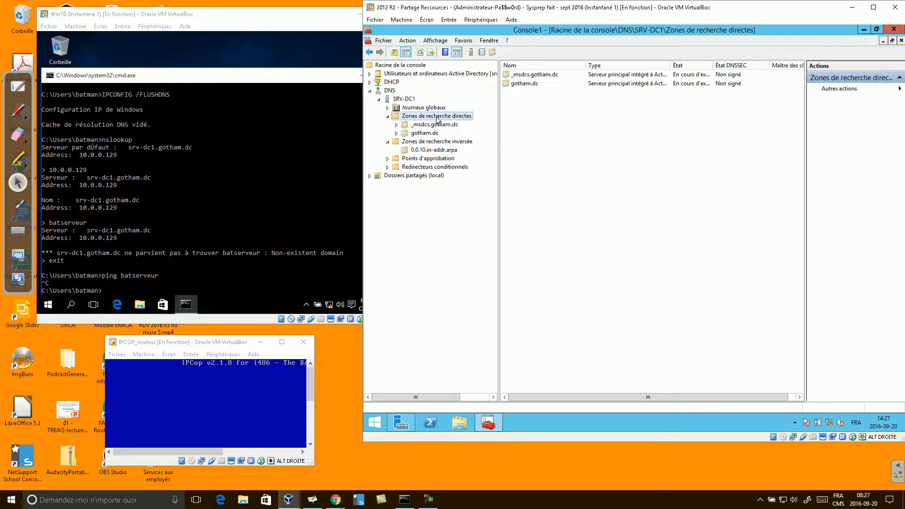
{"action": "left_click", "coordinate": [430, 134]}
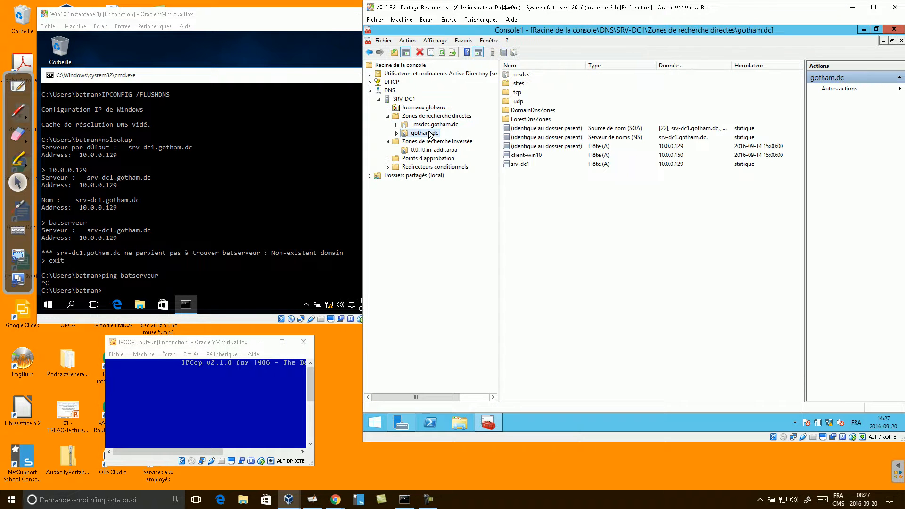
{"action": "left_click", "coordinate": [521, 164]}
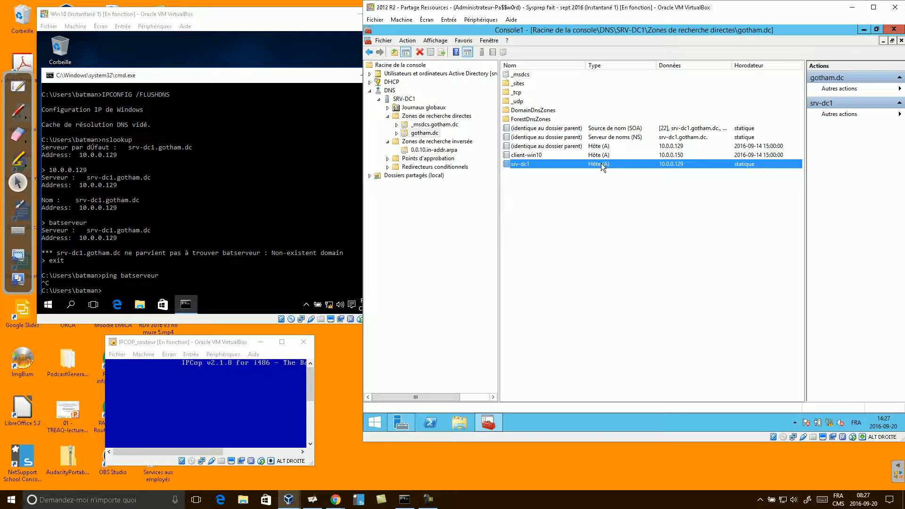
{"action": "right_click", "coordinate": [531, 177]}
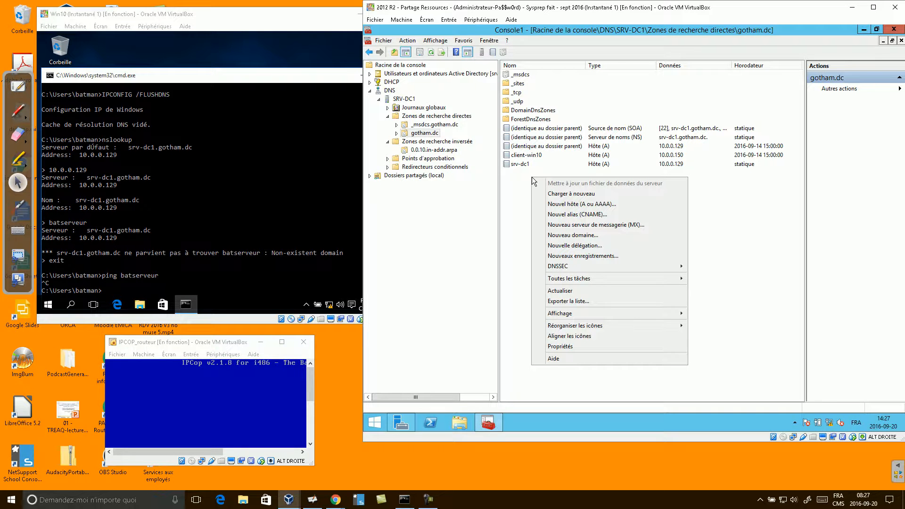
{"action": "left_click", "coordinate": [571, 215]}
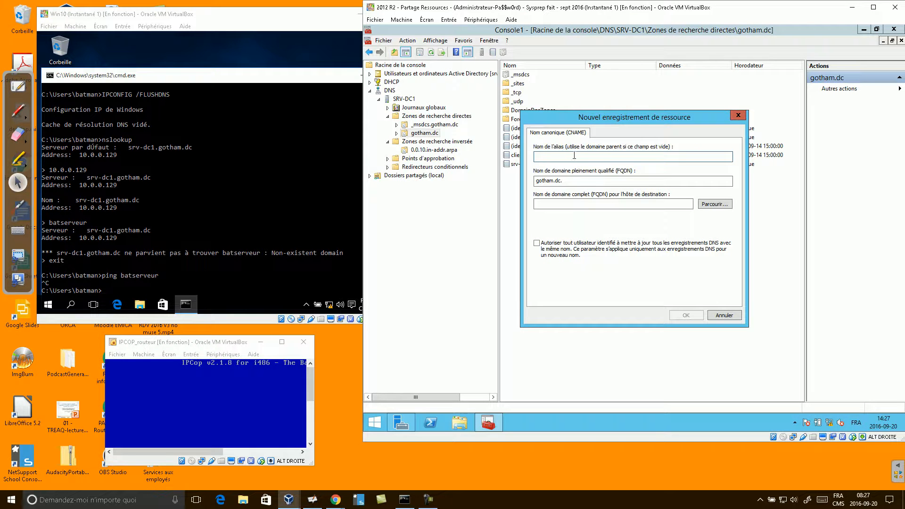
- Name the alias batserveur and type srv-dc1.gotham.dc as its target
{"action": "type", "text": "batser"}
{"action": "type", "text": "veur"}
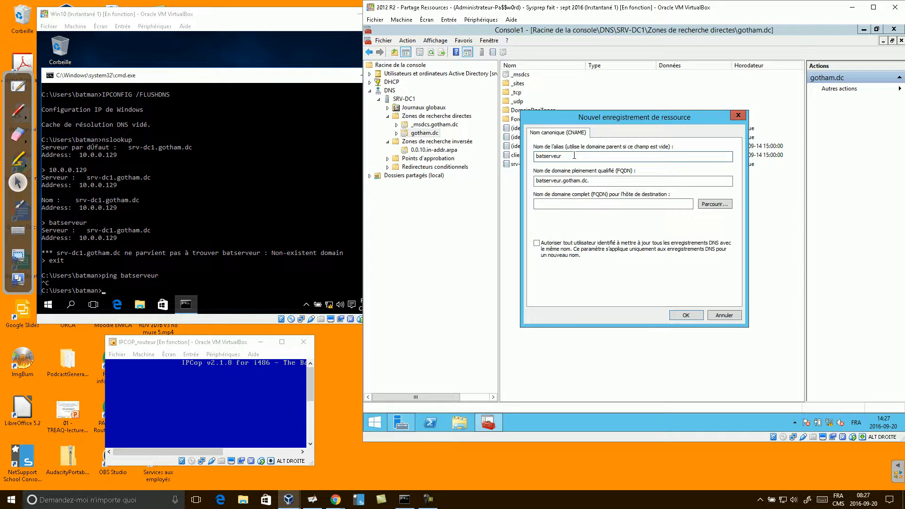
{"action": "left_click", "coordinate": [559, 201]}
{"action": "left_click_drag", "start_coordinate": [563, 155], "coordinate": [536, 156]}
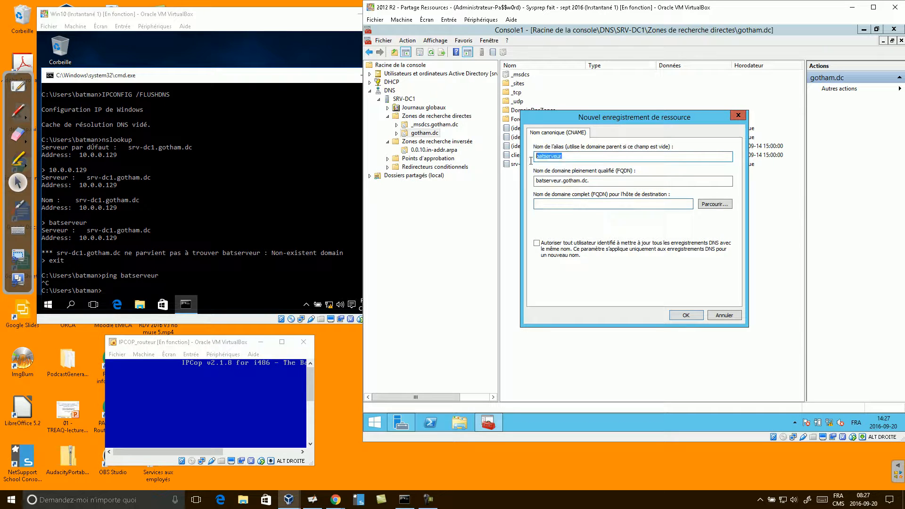
{"action": "left_click", "coordinate": [579, 204]}
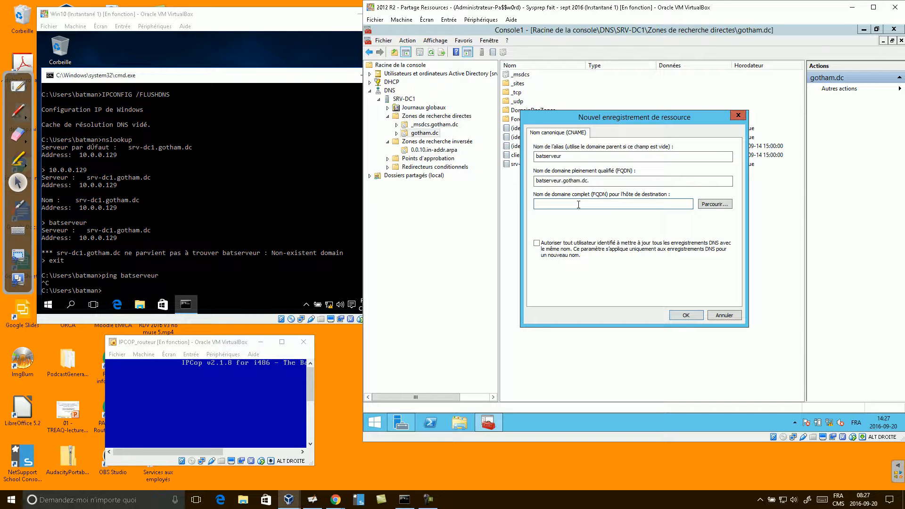
{"action": "type", "text": "srv-dc1.gotham.dc"}
{"action": "left_click_drag", "start_coordinate": [594, 203], "coordinate": [493, 204]}
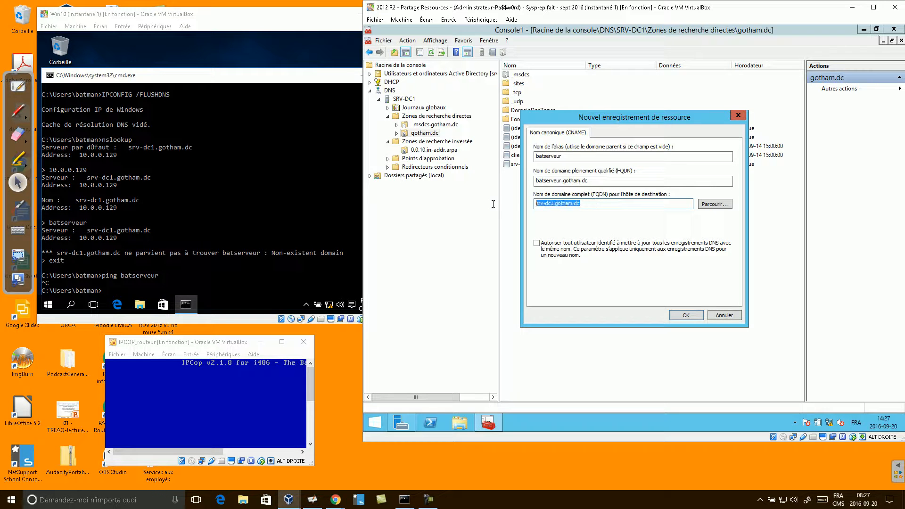
- Pick the srv-dc1 host record as target, allow authenticated updates, and create the alias
{"action": "left_click", "coordinate": [723, 203]}
{"action": "double_click", "coordinate": [570, 191]}
{"action": "double_click", "coordinate": [571, 191]}
{"action": "double_click", "coordinate": [573, 197]}
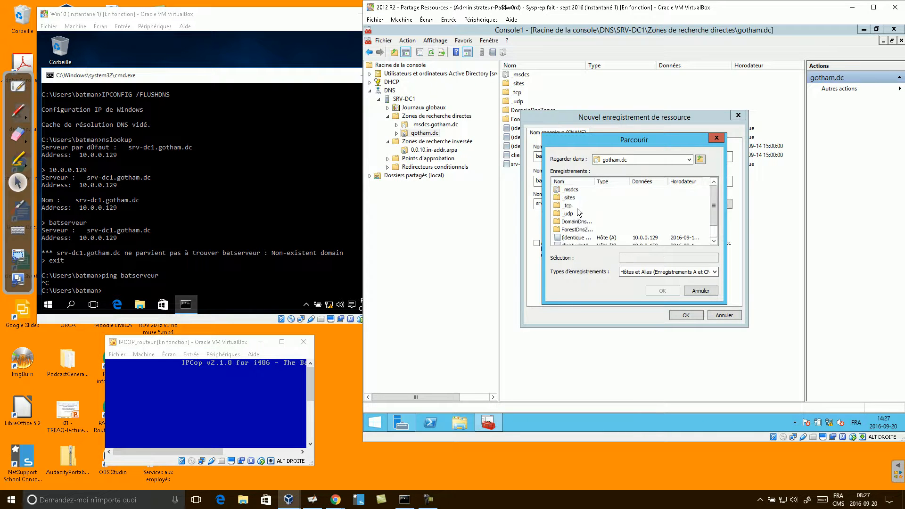
{"action": "left_click", "coordinate": [571, 238]}
{"action": "double_click", "coordinate": [571, 238]}
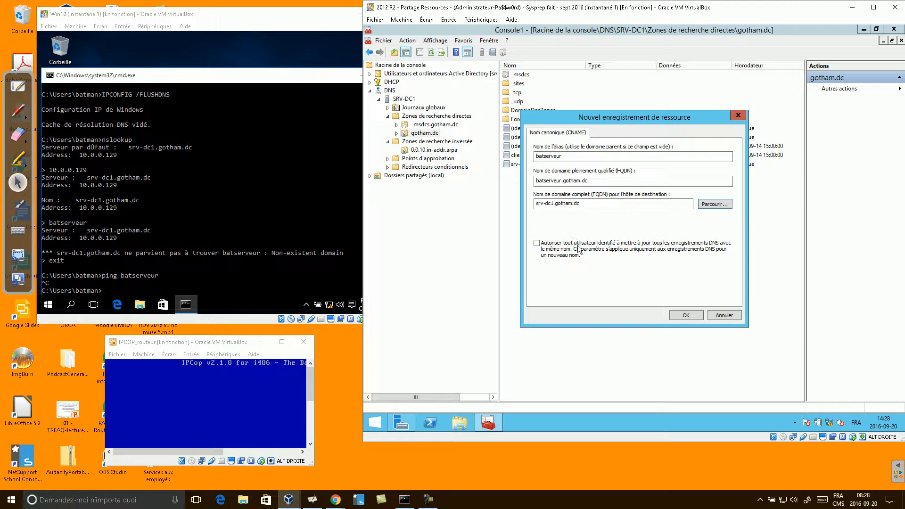
{"action": "left_click", "coordinate": [536, 243]}
{"action": "key", "text": "Return"}
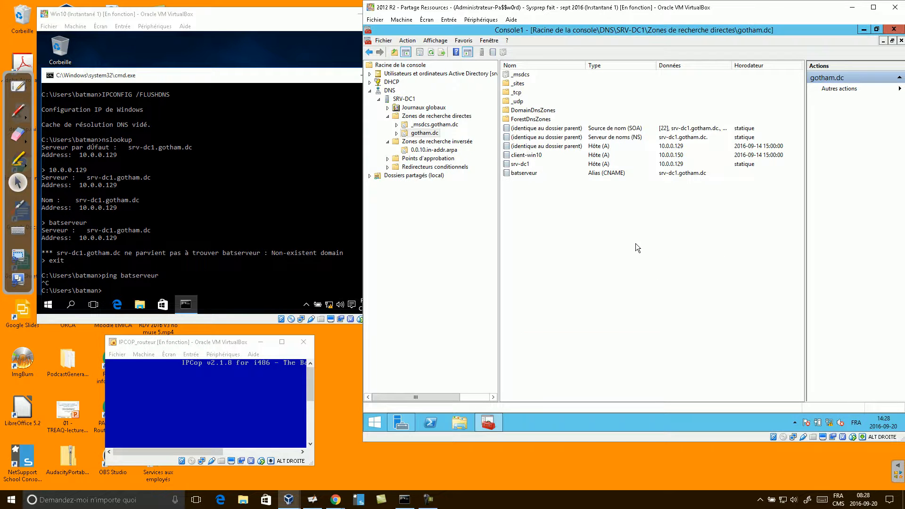
{"action": "left_click", "coordinate": [525, 174]}
- Rerun ping batserveur from command history in the Win10 command prompt
{"action": "left_click", "coordinate": [246, 184]}
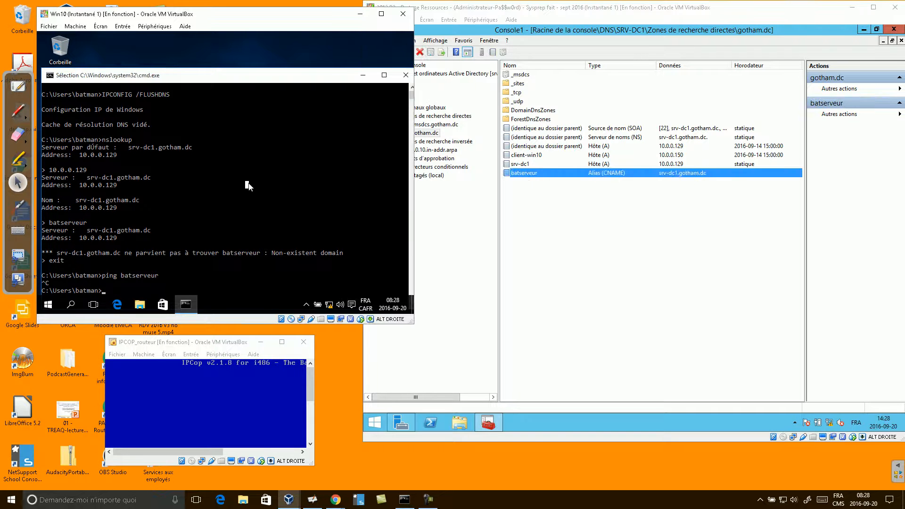
{"action": "scroll", "coordinate": [249, 187], "scroll_direction": "down", "scroll_amount": 1}
{"action": "key", "text": "Up"}
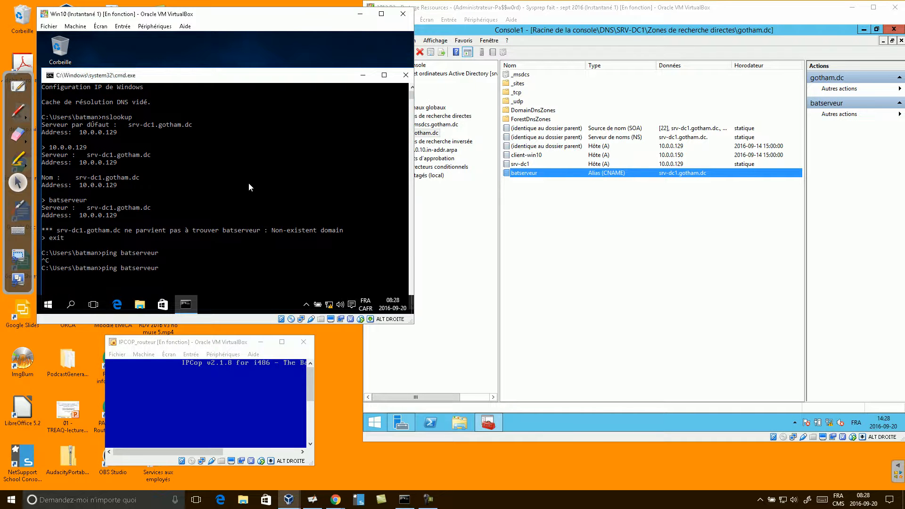
{"action": "key", "text": "Return"}
{"action": "scroll", "coordinate": [245, 190], "scroll_direction": "down", "scroll_amount": 2}
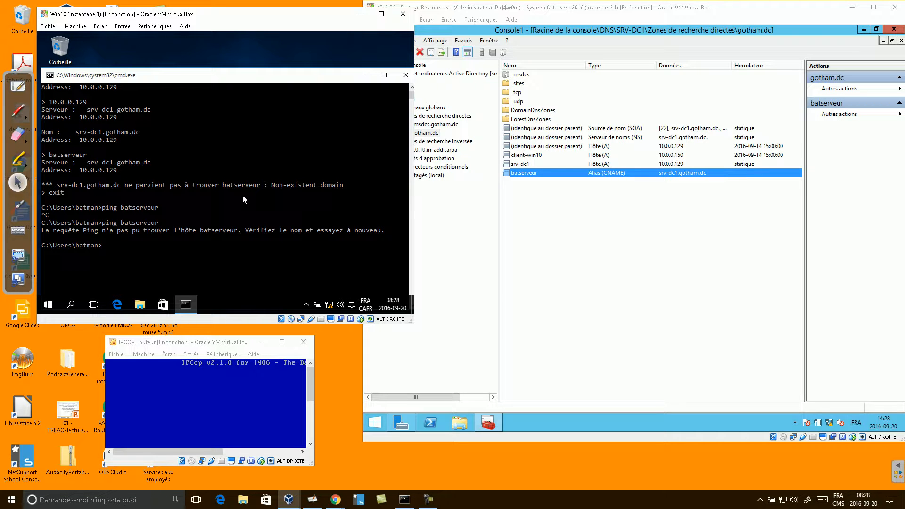
- Flush the DNS cache and ping batserveur again, resolving to srv-dc1.gotham.dc [10.0.0.129]
{"action": "key", "text": "Up"}
{"action": "key", "text": "Up"}
{"action": "key", "text": "Up"}
{"action": "key", "text": "Return"}
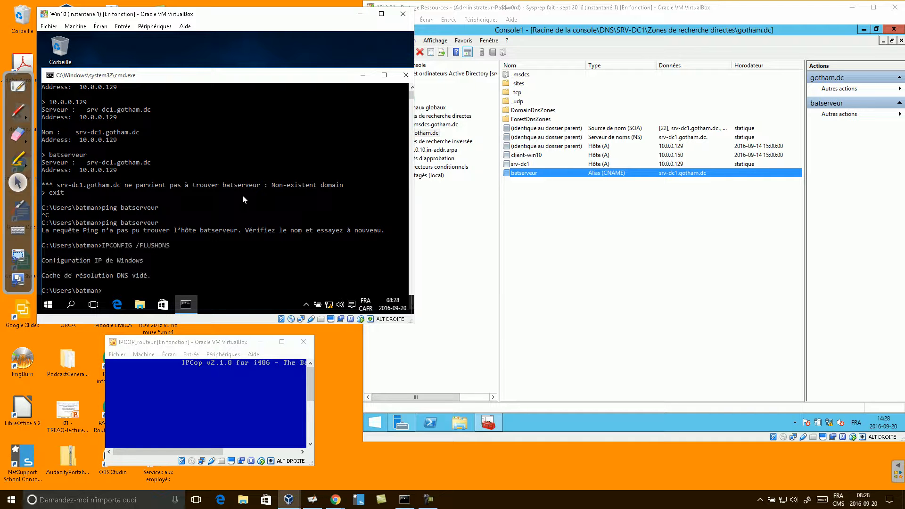
{"action": "key", "text": "Up"}
{"action": "key", "text": "Up"}
{"action": "key", "text": "Up"}
{"action": "key", "text": "Up"}
{"action": "key", "text": "Up"}
{"action": "key", "text": "Return"}
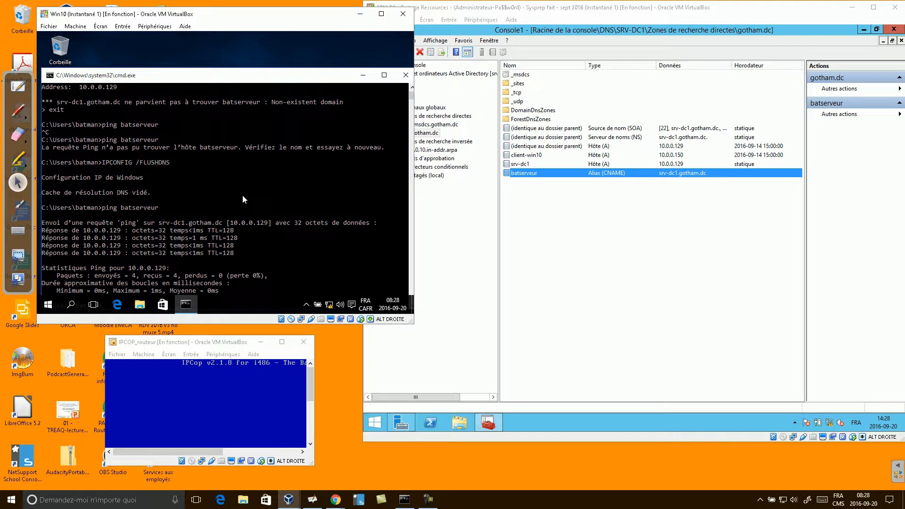
{"action": "left_click_drag", "start_coordinate": [255, 79], "coordinate": [260, 52]}
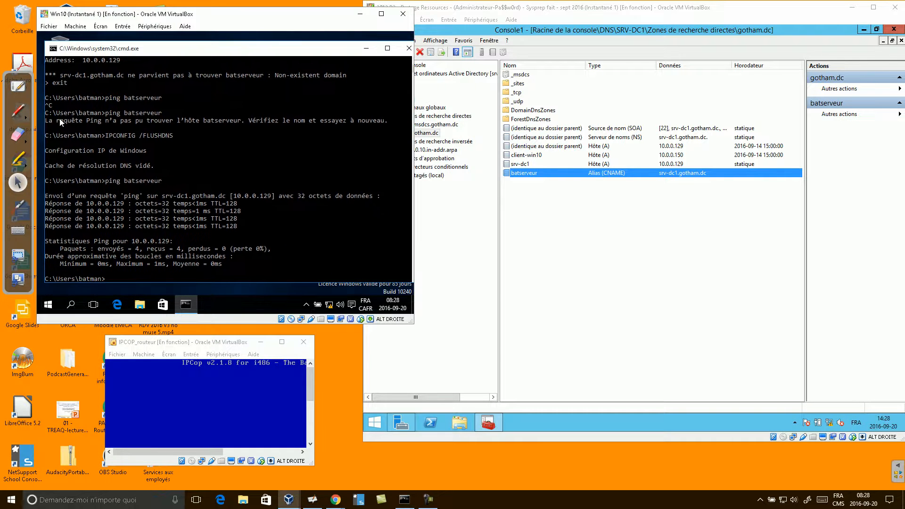
{"action": "left_click", "coordinate": [18, 207]}
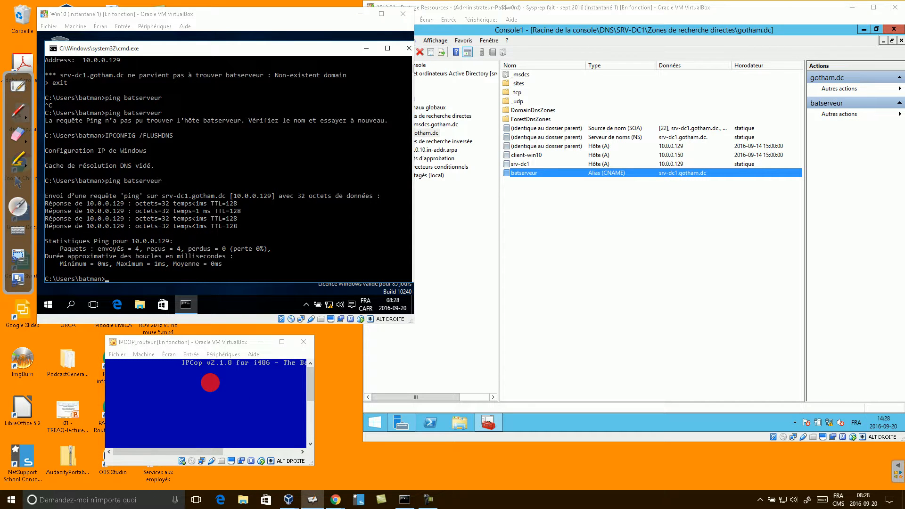
{"action": "left_click", "coordinate": [18, 182]}
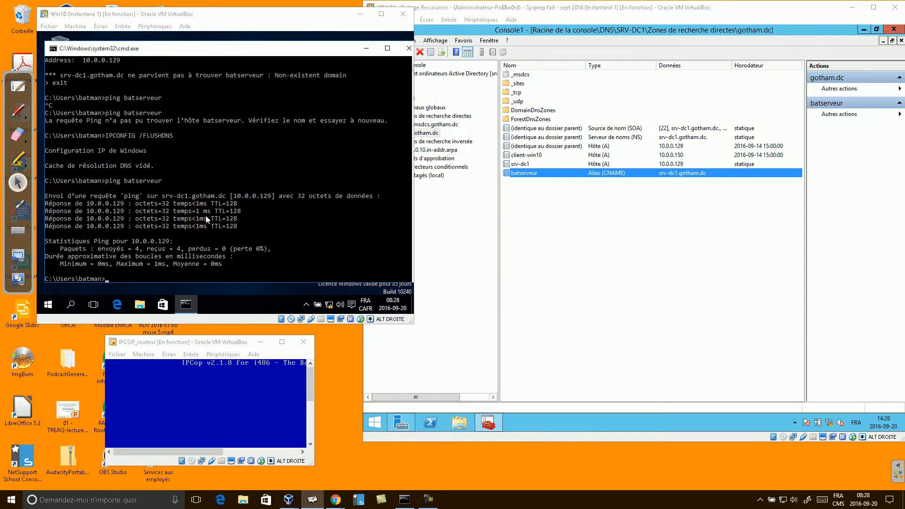
{"action": "left_click", "coordinate": [205, 218]}
- Ping the address 10.10.10.254
{"action": "type", "text": "ping "}
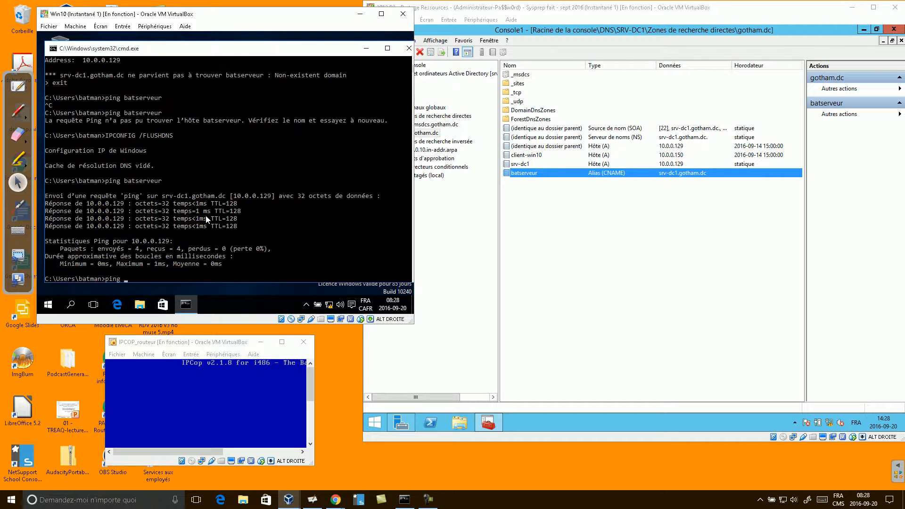
{"action": "type", "text": "10.10.10.254"}
{"action": "key", "text": "Return"}
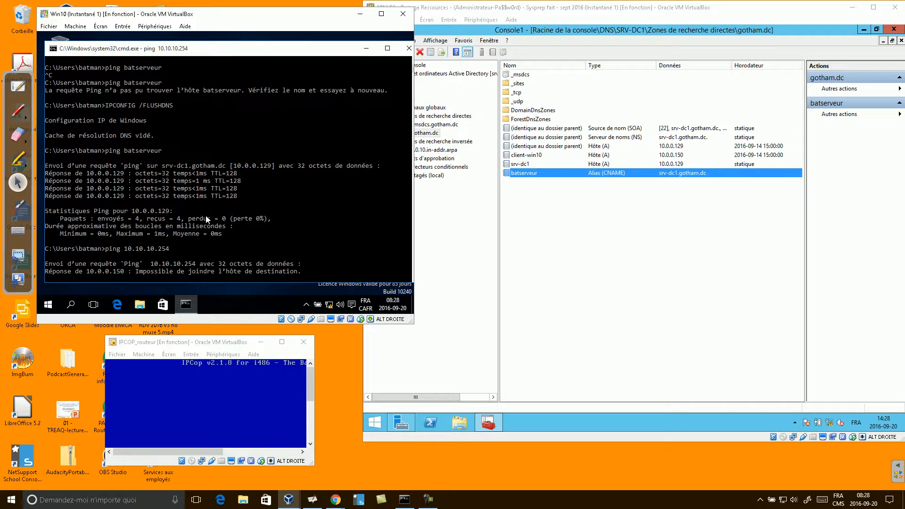
{"action": "left_click", "coordinate": [427, 498]}
{"action": "left_click", "coordinate": [858, 457]}
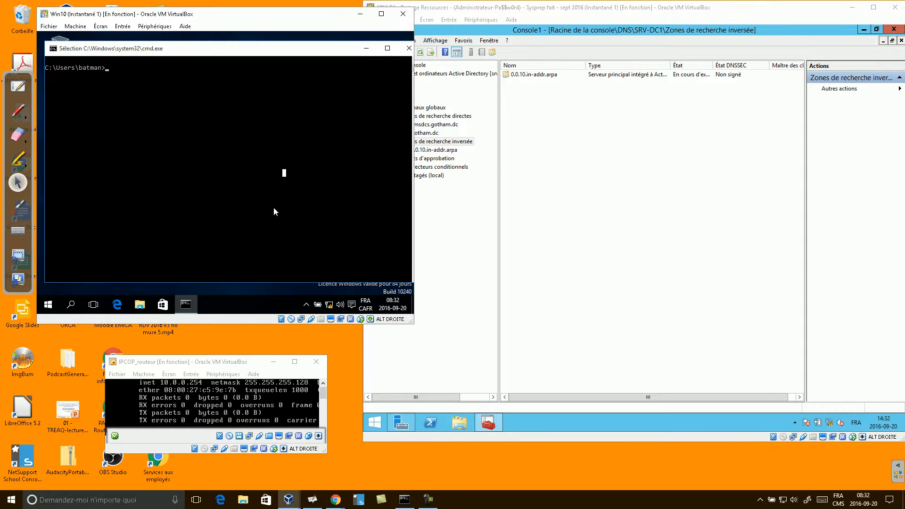
- Ping 10.0.0.254 successfully, then ping batcop, which fails to find the host
{"action": "type", "text": "ping 10.0.0.254"}
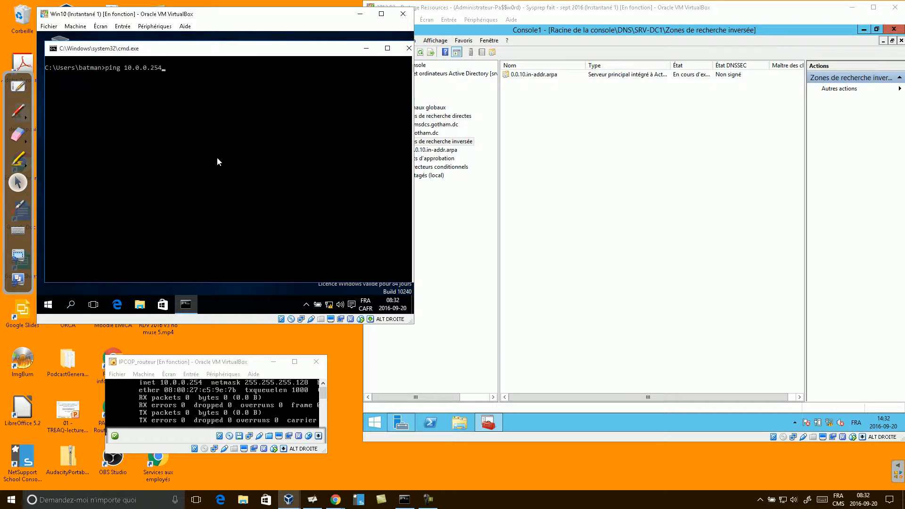
{"action": "key", "text": "Return"}
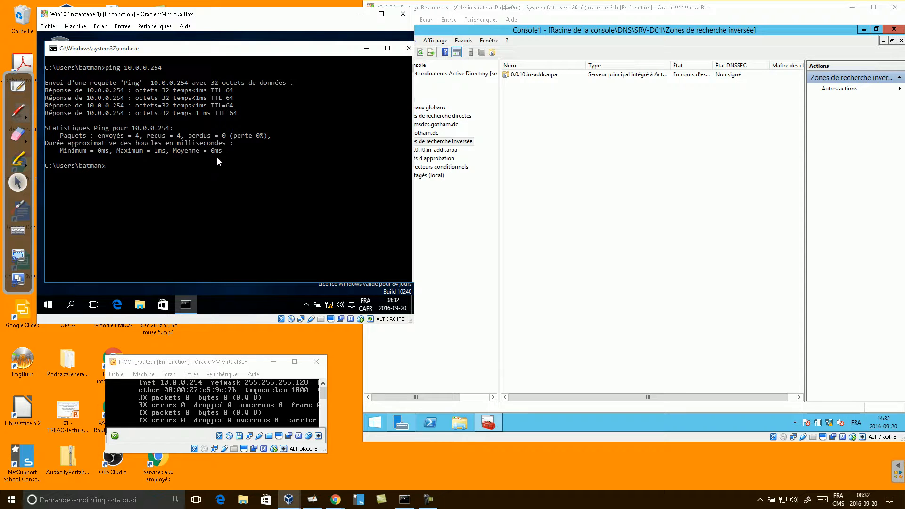
{"action": "type", "text": "ping batcop"}
{"action": "key", "text": "Return"}
{"action": "key", "text": "Return"}
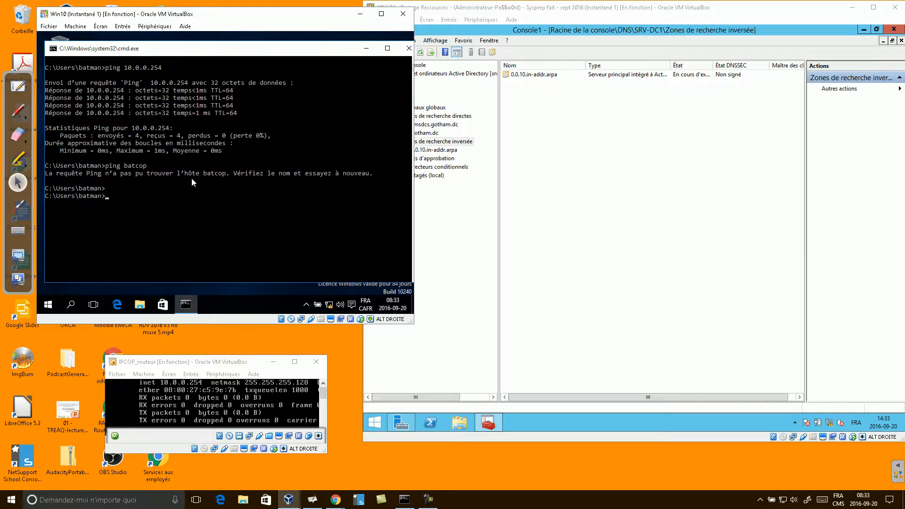
- Open the gotham.dc forward lookup zone in DNS Manager and select the srv-dc1 record
{"action": "left_click", "coordinate": [591, 194]}
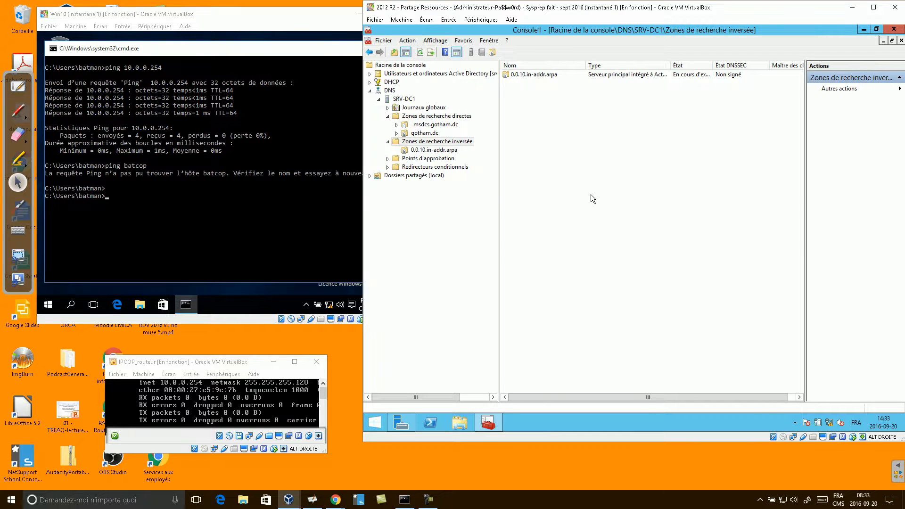
{"action": "left_click", "coordinate": [445, 116]}
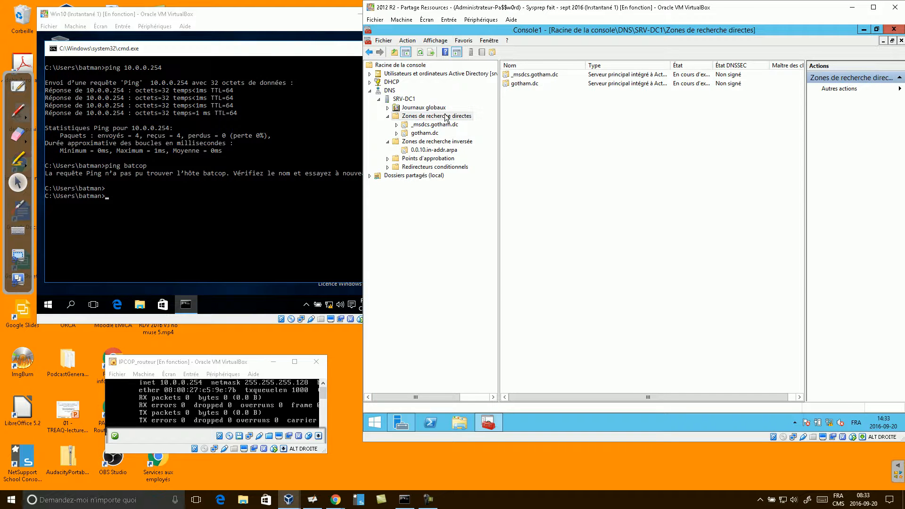
{"action": "double_click", "coordinate": [525, 84]}
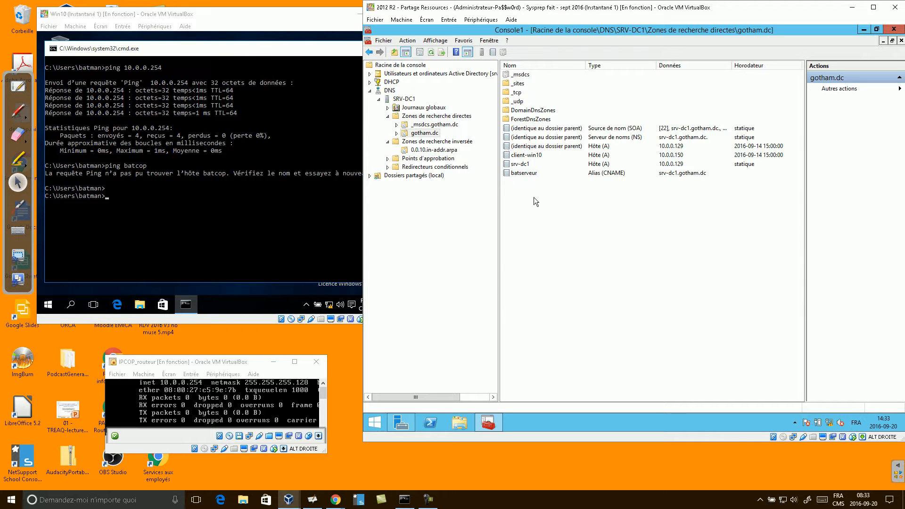
{"action": "left_click", "coordinate": [518, 166]}
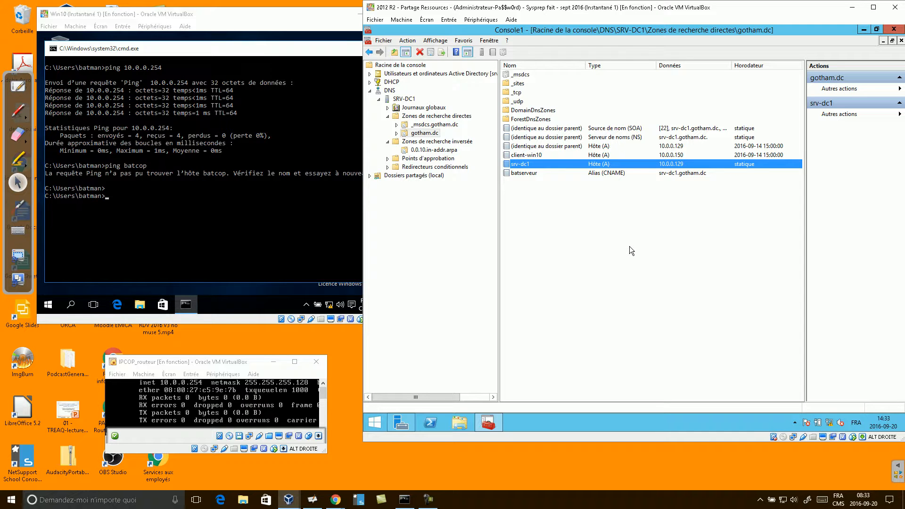
{"action": "left_click", "coordinate": [425, 135]}
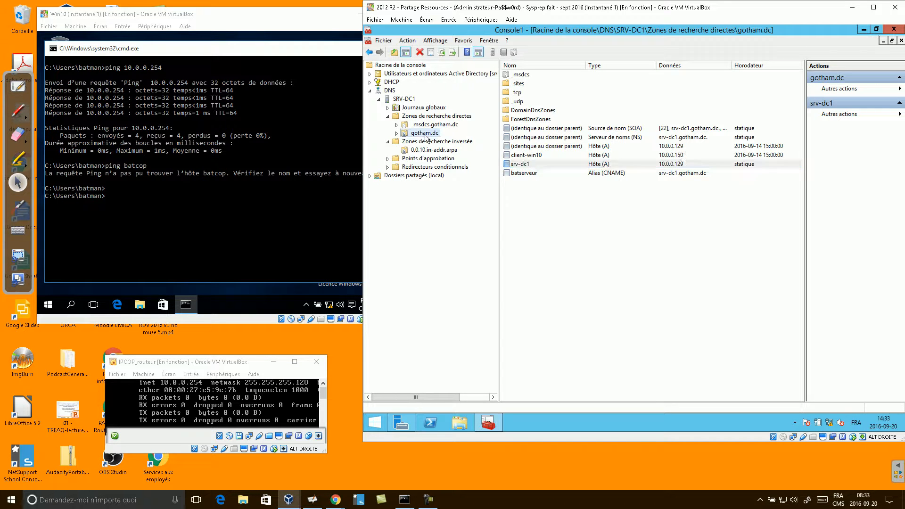
- Add a batcop host (A) record at 10.0.0.254 with its matching PTR record to gotham.dc
{"action": "right_click", "coordinate": [547, 208]}
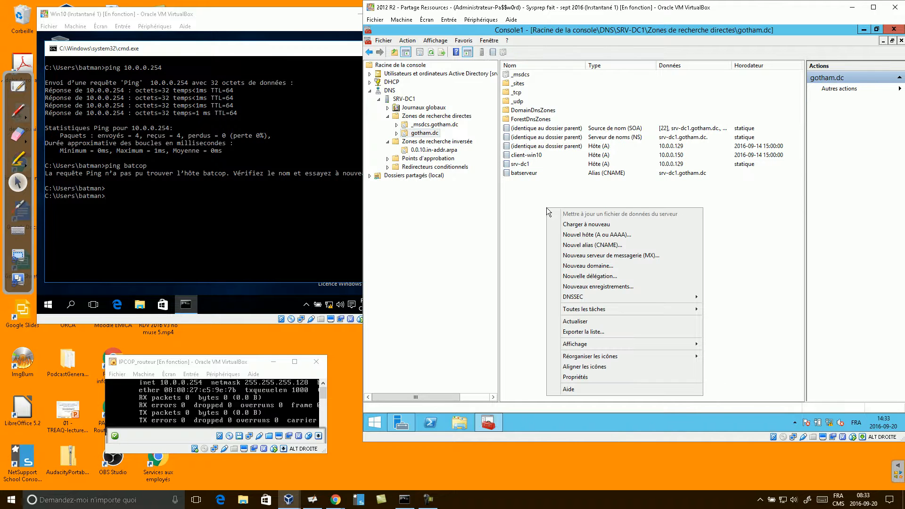
{"action": "left_click", "coordinate": [608, 234]}
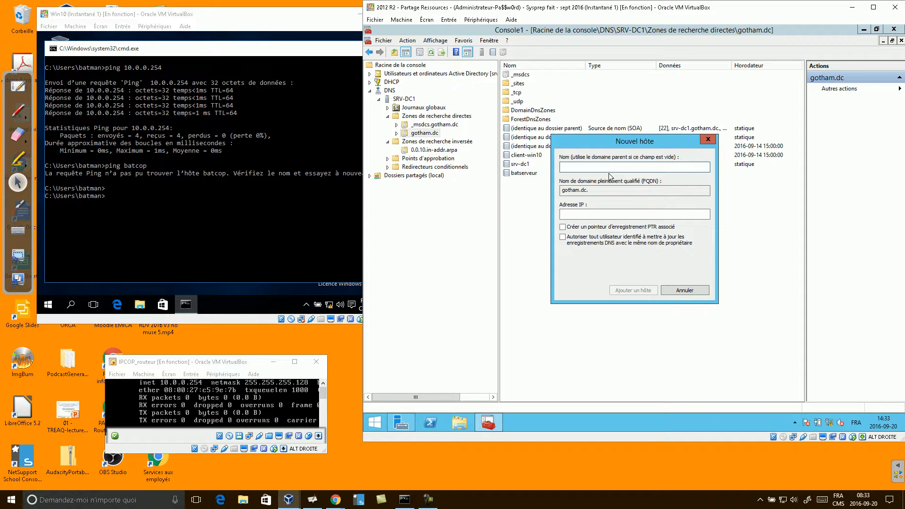
{"action": "type", "text": "batcop"}
{"action": "left_click", "coordinate": [597, 215]}
{"action": "type", "text": "10.0.0."}
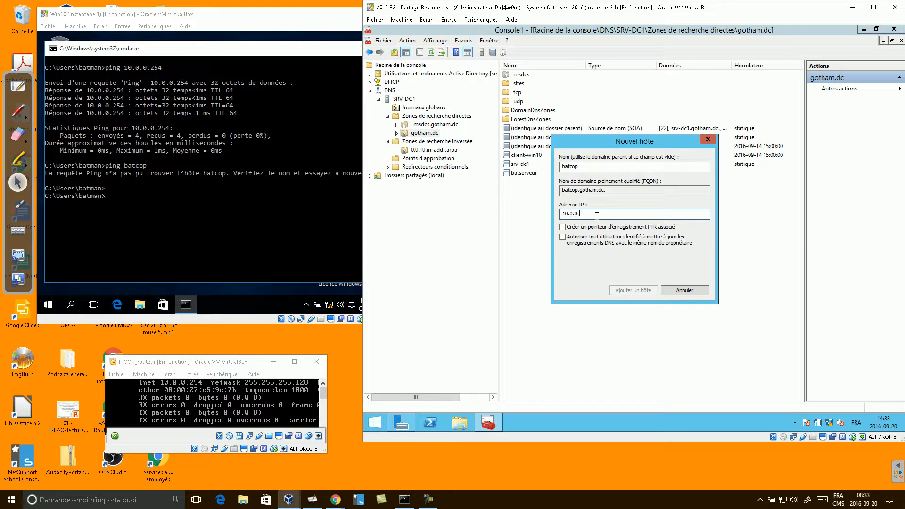
{"action": "type", "text": "254"}
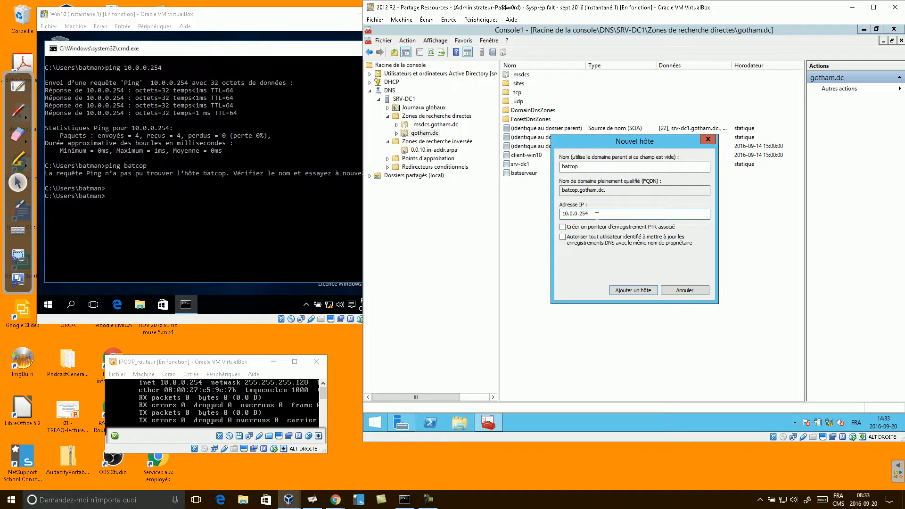
{"action": "left_click", "coordinate": [563, 228]}
{"action": "left_click", "coordinate": [630, 291]}
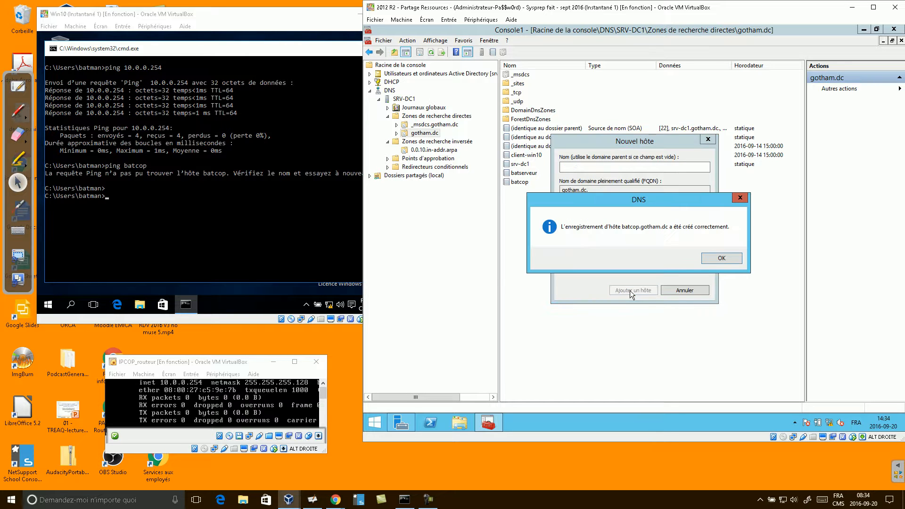
{"action": "left_click", "coordinate": [722, 258]}
{"action": "left_click", "coordinate": [683, 289]}
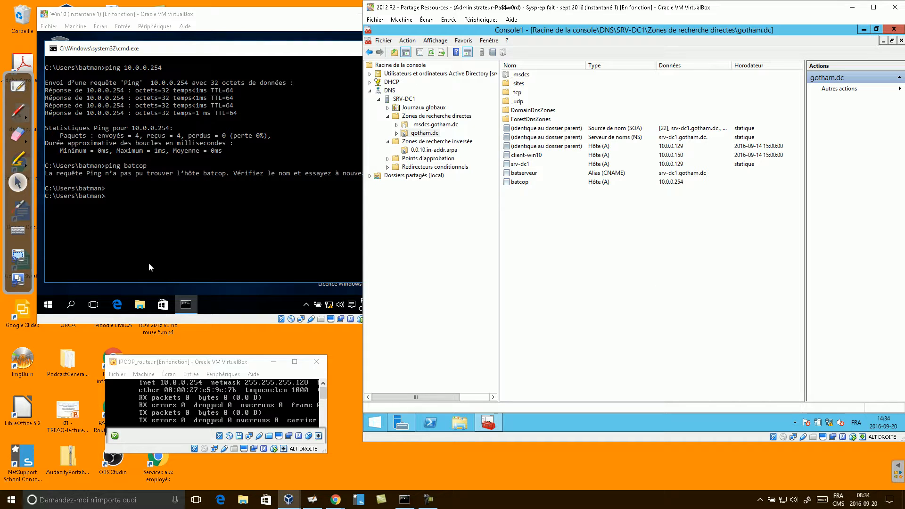
- Rerun ping batcop in the Win10 command prompt and stop it with Ctrl+C
{"action": "left_click", "coordinate": [170, 221]}
{"action": "key", "text": "Escape"}
{"action": "key", "text": "Up"}
{"action": "key", "text": "Return"}
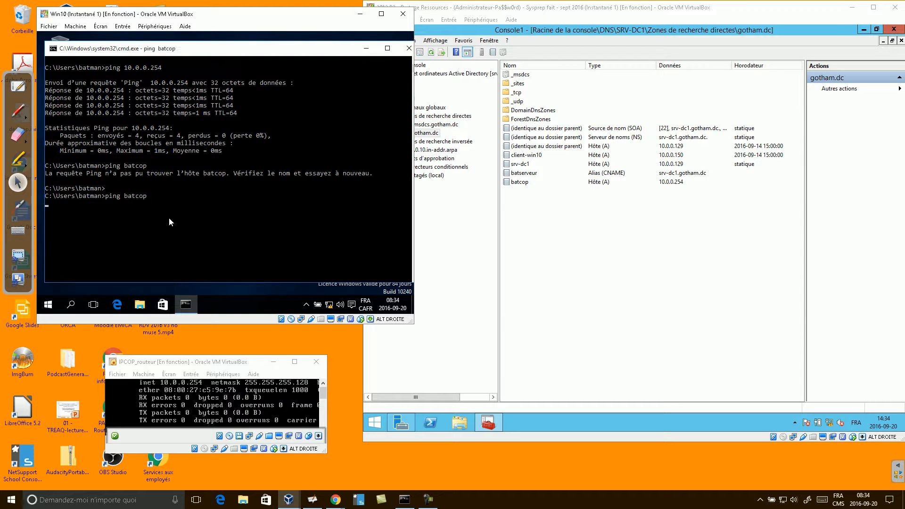
{"action": "key", "text": "ctrl+c"}
- Flush the client's DNS cache with ipconfig /flushdns and clear the screen with cls
{"action": "left_click", "coordinate": [168, 218]}
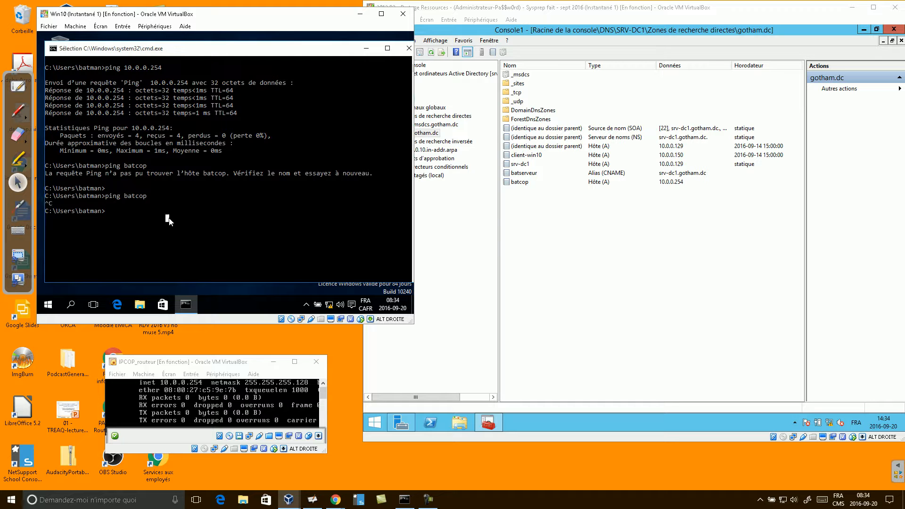
{"action": "key", "text": "Escape"}
{"action": "key", "text": "Up"}
{"action": "key", "text": "Up"}
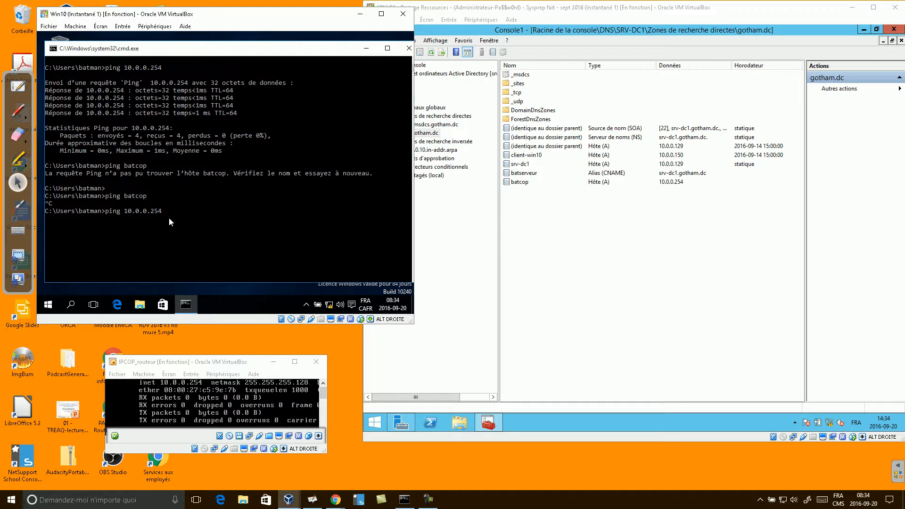
{"action": "key", "text": "Escape"}
{"action": "type", "text": "ping batserveur"}
- Rerun ping batcop, now resolving to batcop.gotham.dc [10.0.0.254] with replies
{"action": "key", "text": "Up"}
{"action": "key", "text": "Return"}
{"action": "type", "text": "cls"}
{"action": "key", "text": "Return"}
{"action": "key", "text": "Up"}
{"action": "key", "text": "Up"}
{"action": "key", "text": "Down"}
{"action": "key", "text": "Up"}
{"action": "key", "text": "Up"}
{"action": "key", "text": "Up"}
{"action": "key", "text": "Down"}
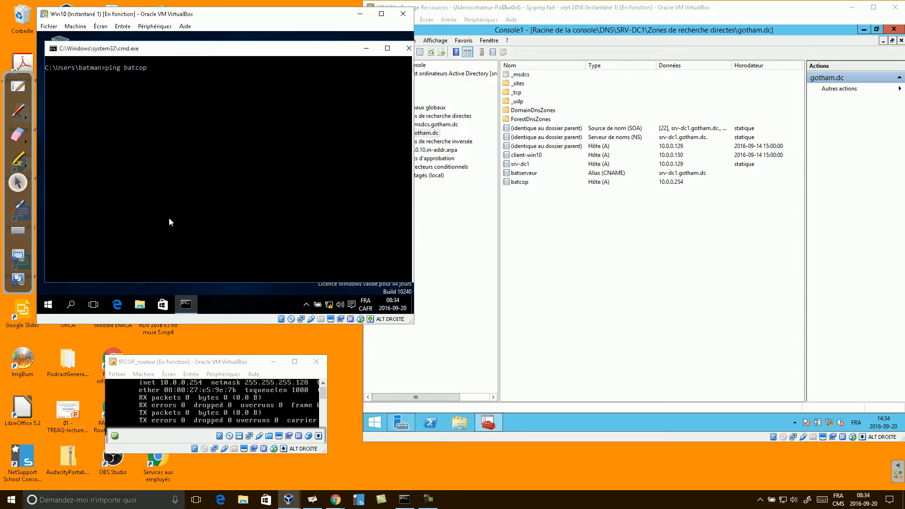
{"action": "key", "text": "Return"}
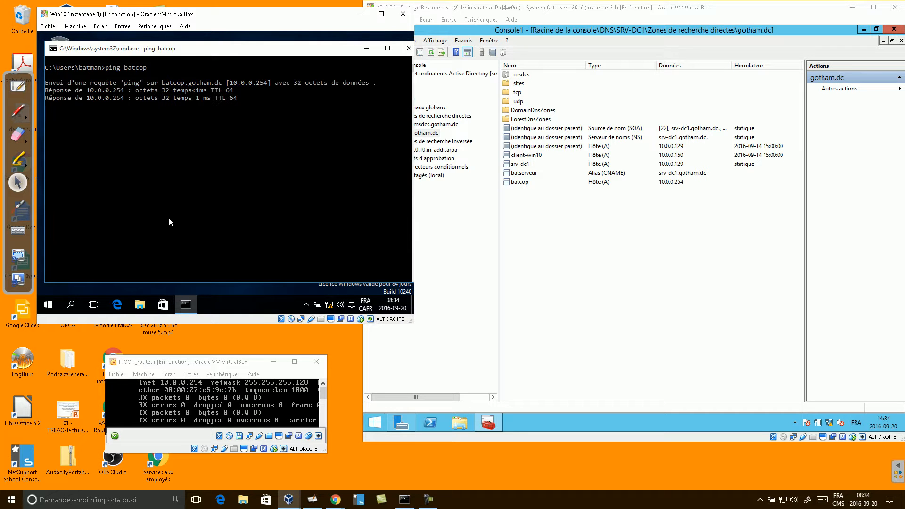
{"action": "left_click", "coordinate": [117, 305]}
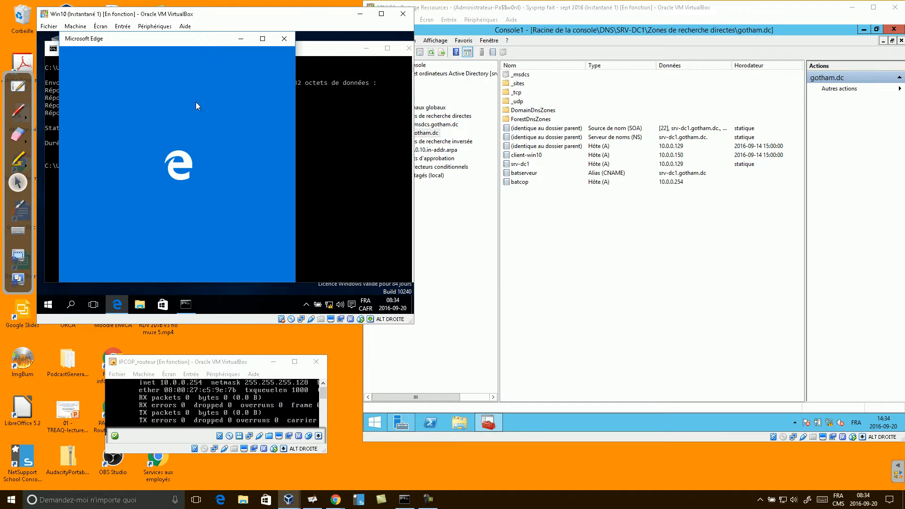
{"action": "left_click", "coordinate": [263, 38]}
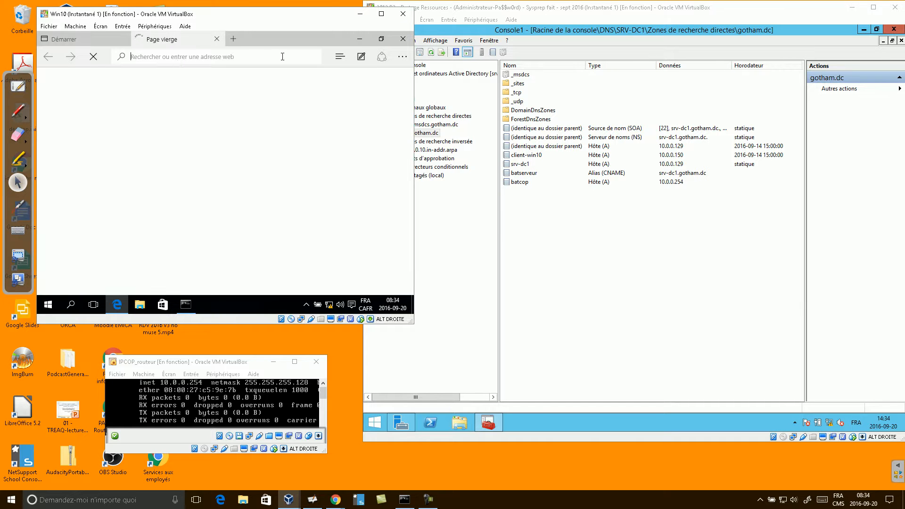
{"action": "left_click", "coordinate": [214, 56]}
{"action": "type", "text": "http"}
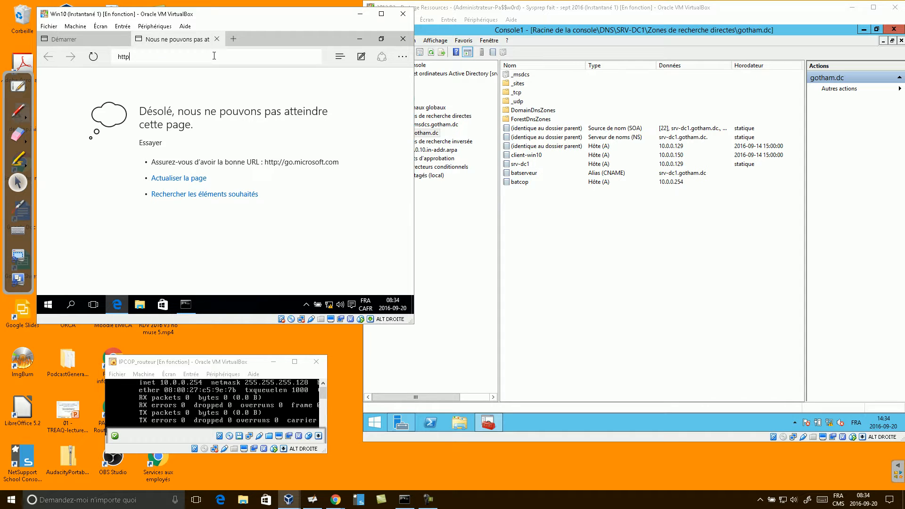
{"action": "type", "text": "s:"}
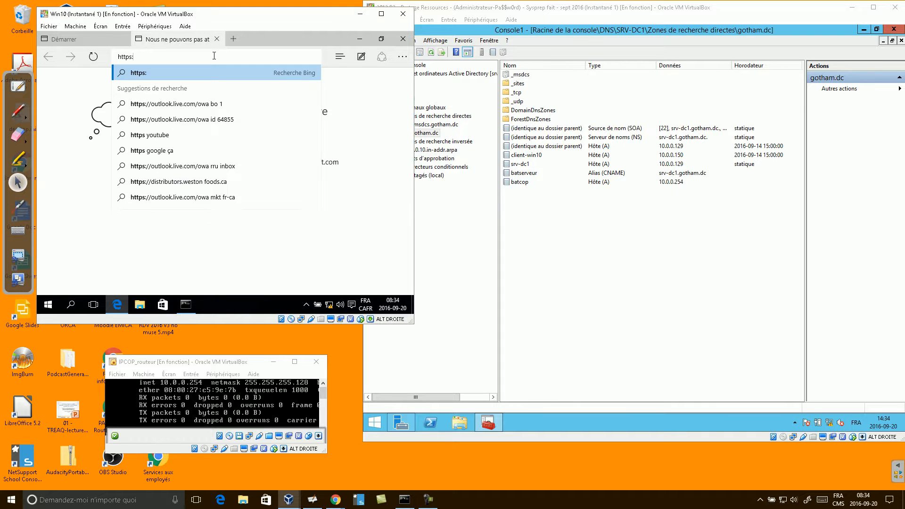
{"action": "type", "text": "##"}
{"action": "key", "text": "BackSpace"}
{"action": "key", "text": "BackSpace"}
{"action": "type", "text": "//"}
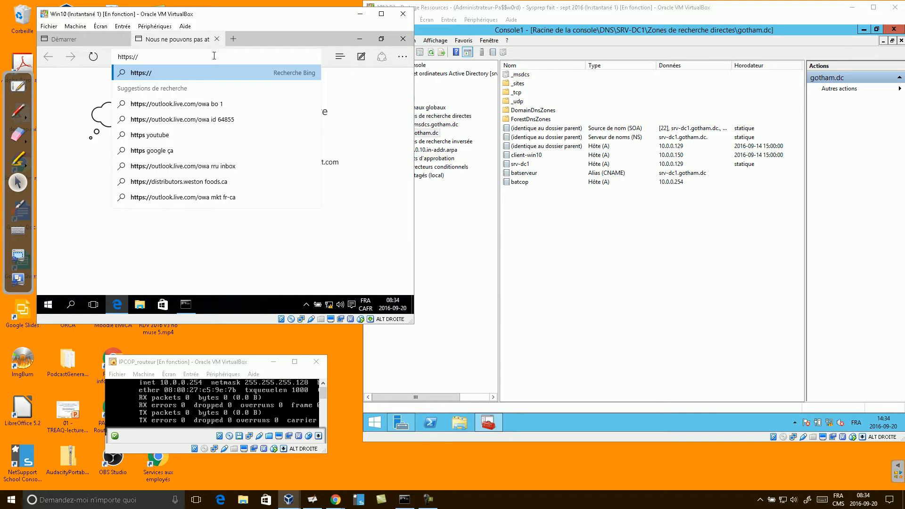
{"action": "type", "text": "batserve"}
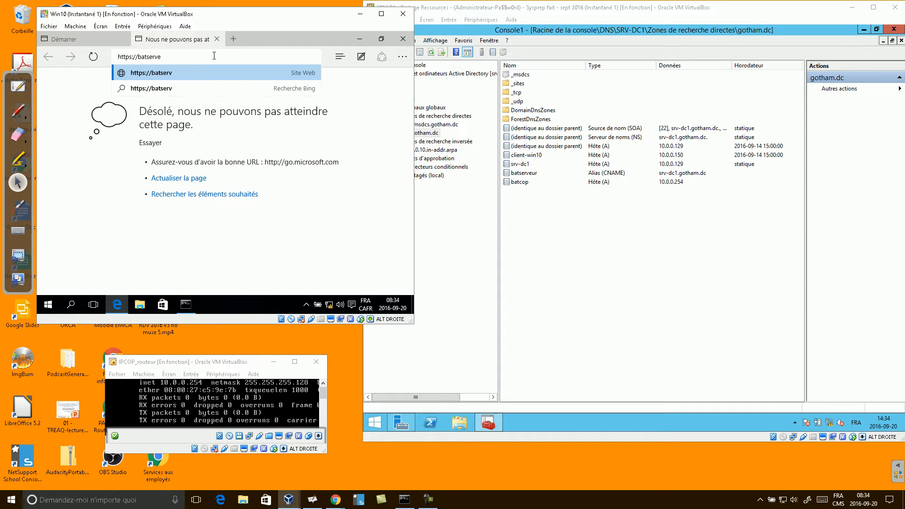
{"action": "type", "text": "ur:"}
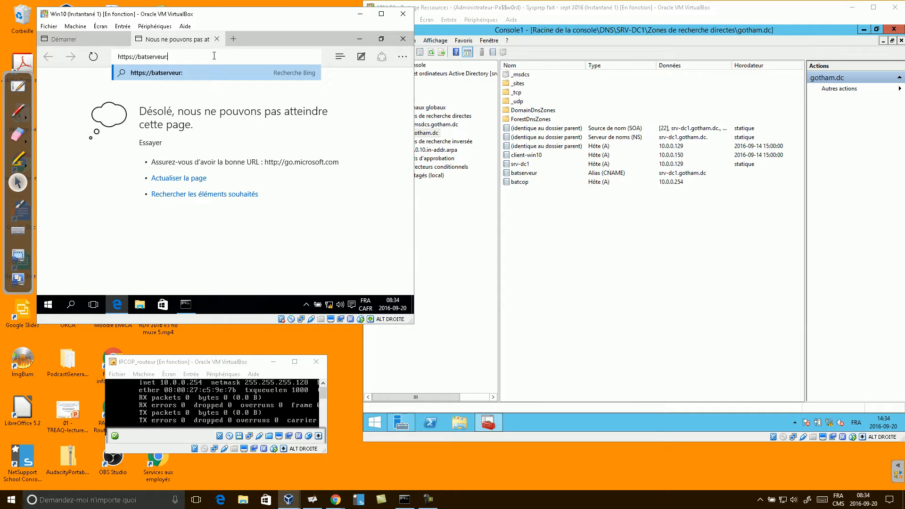
{"action": "type", "text": "8443"}
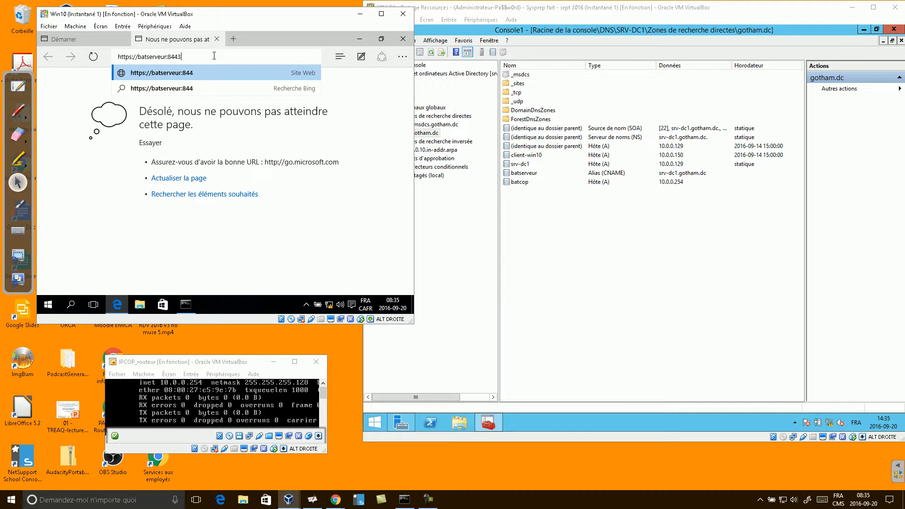
{"action": "key", "text": "Return"}
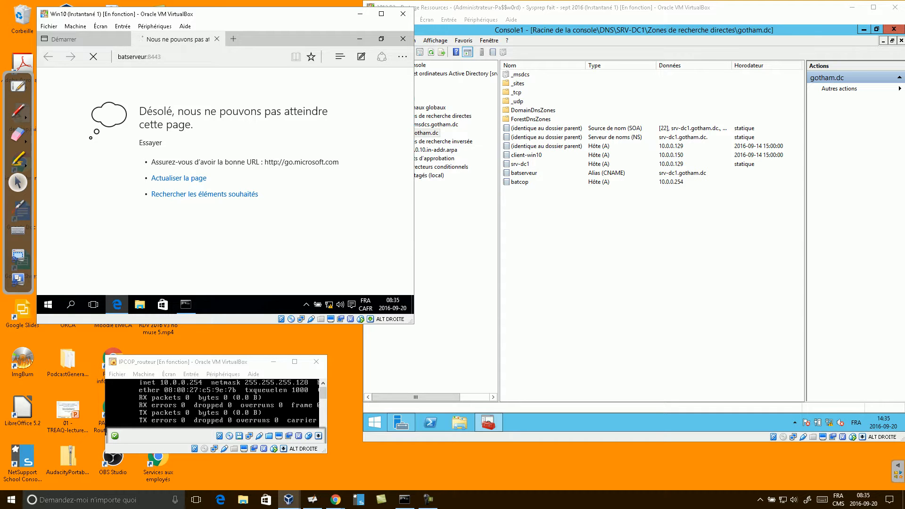
{"action": "mouse_move", "coordinate": [406, 502]}
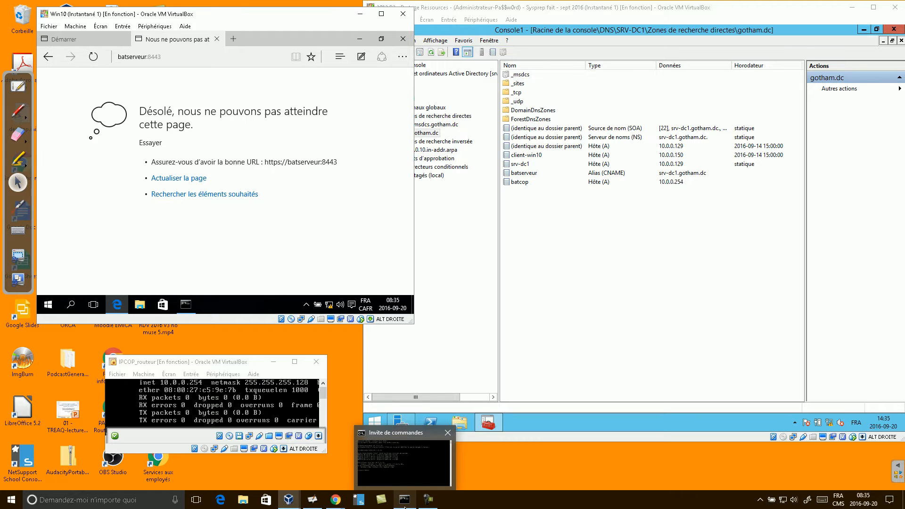
{"action": "left_click", "coordinate": [428, 499]}
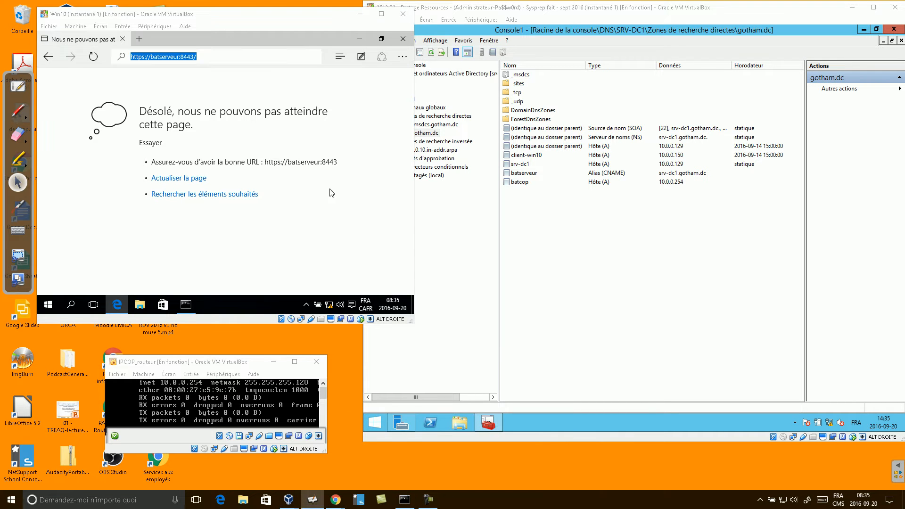
{"action": "left_click", "coordinate": [169, 57]}
{"action": "left_click", "coordinate": [140, 57]}
{"action": "left_click", "coordinate": [159, 57]}
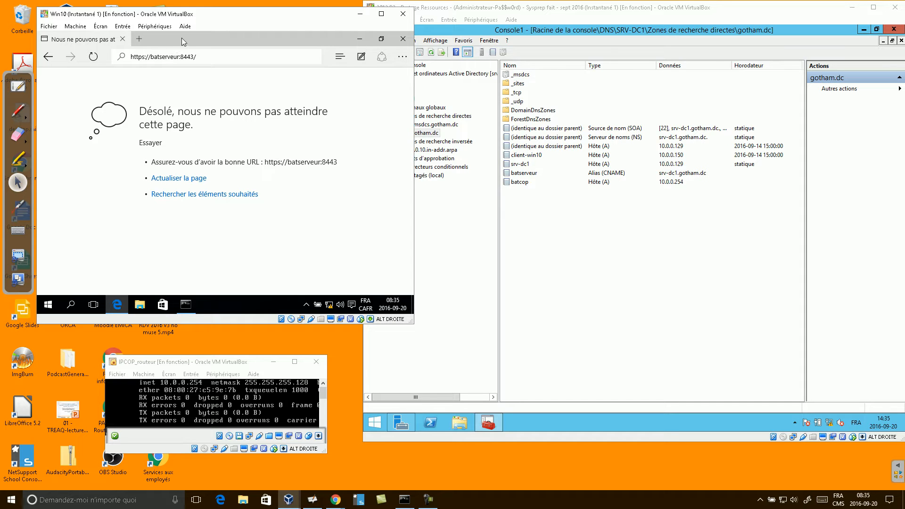
{"action": "key", "text": "BackSpace"}
{"action": "key", "text": "BackSpace"}
{"action": "key", "text": "BackSpace"}
{"action": "key", "text": "BackSpace"}
{"action": "key", "text": "BackSpace"}
{"action": "key", "text": "BackSpace"}
{"action": "key", "text": "BackSpace"}
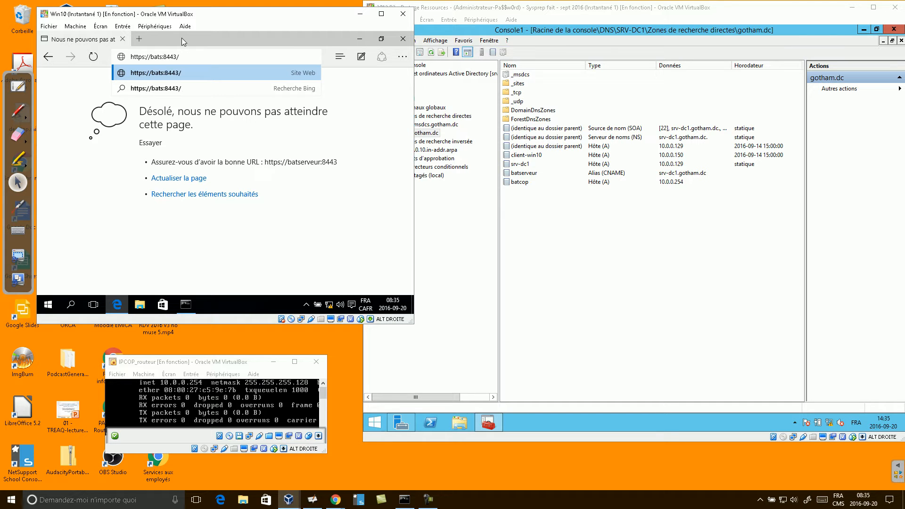
{"action": "type", "text": "cop"}
{"action": "key", "text": "Return"}
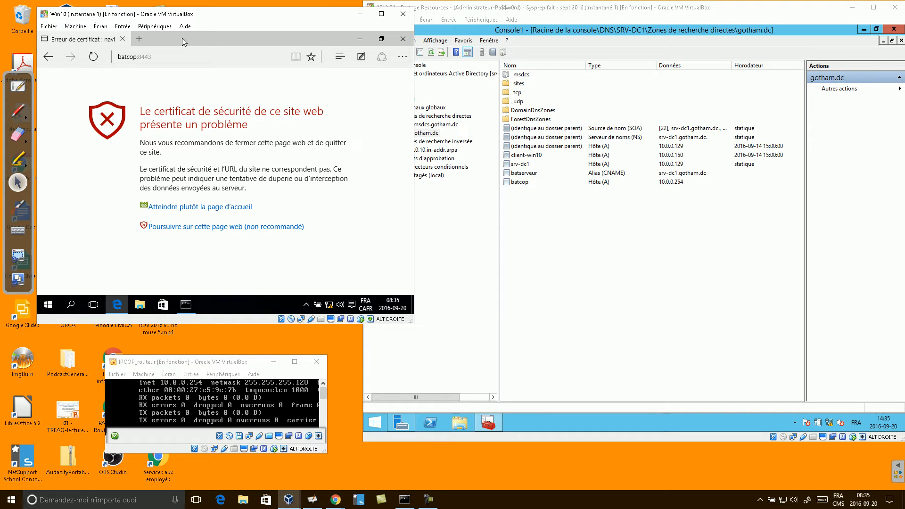
- Proceed past the certificate warning and sign in to IPCop with the administrator credentials
{"action": "left_click", "coordinate": [205, 227]}
{"action": "type", "text": "admin"}
{"action": "key", "text": "Tab"}
{"action": "type", "text": "Pa$$w0rd"}
{"action": "key", "text": "Return"}
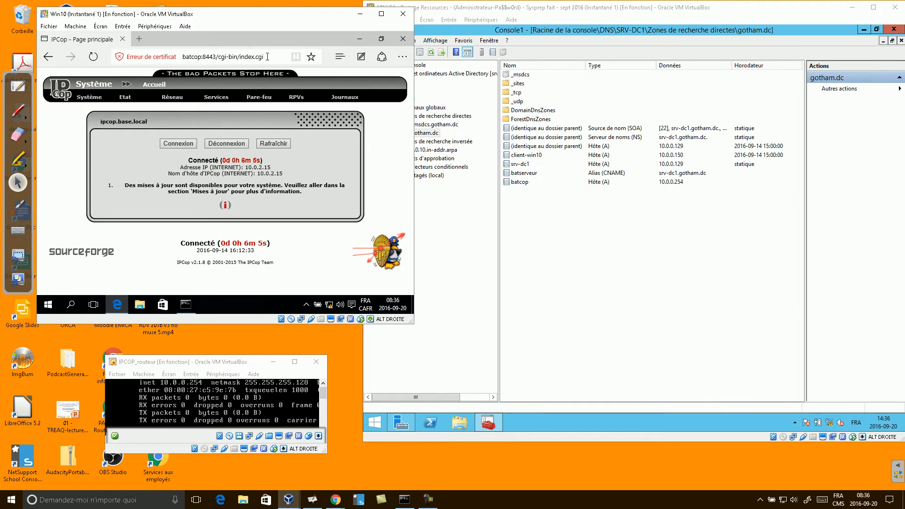
- Minimize Edge and switch back to the DNS whiteboard
{"action": "left_click", "coordinate": [359, 40]}
{"action": "left_click", "coordinate": [626, 218]}
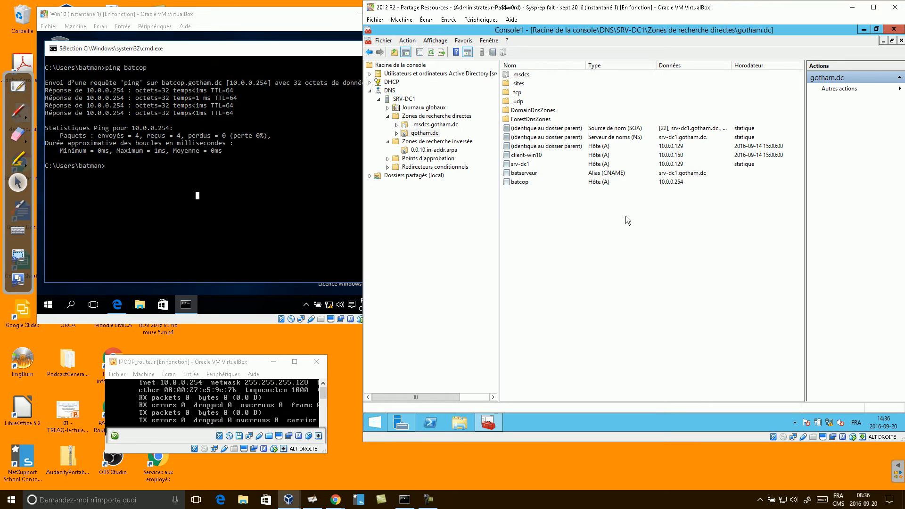
{"action": "left_click", "coordinate": [20, 87]}
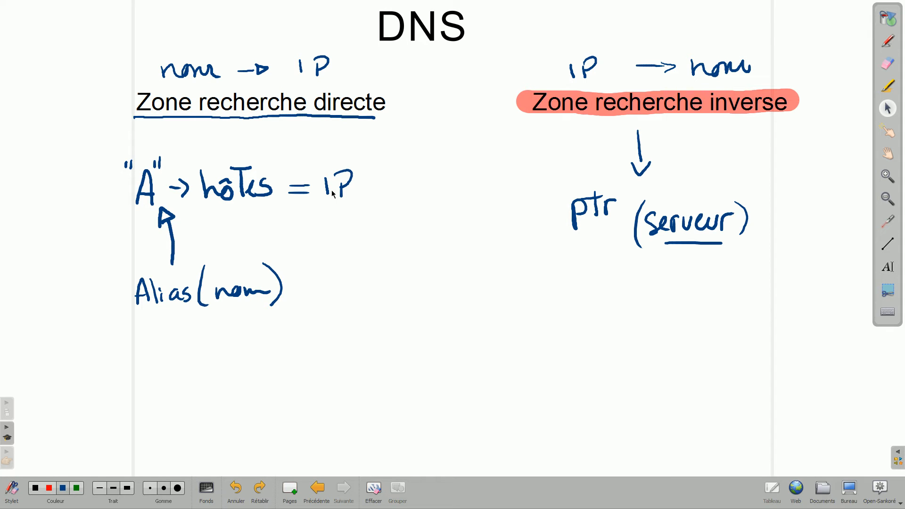
- Point at the ptr note with the laser, then add a text box reading 'ipconfig /' below
{"action": "left_click", "coordinate": [888, 220]}
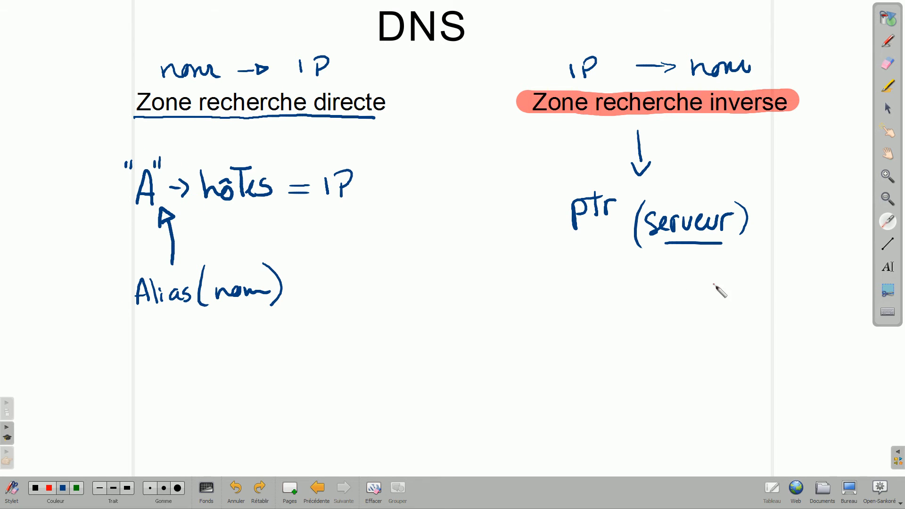
{"action": "left_click", "coordinate": [888, 266]}
{"action": "left_click", "coordinate": [446, 351]}
{"action": "type", "text": "ipconfig /"}
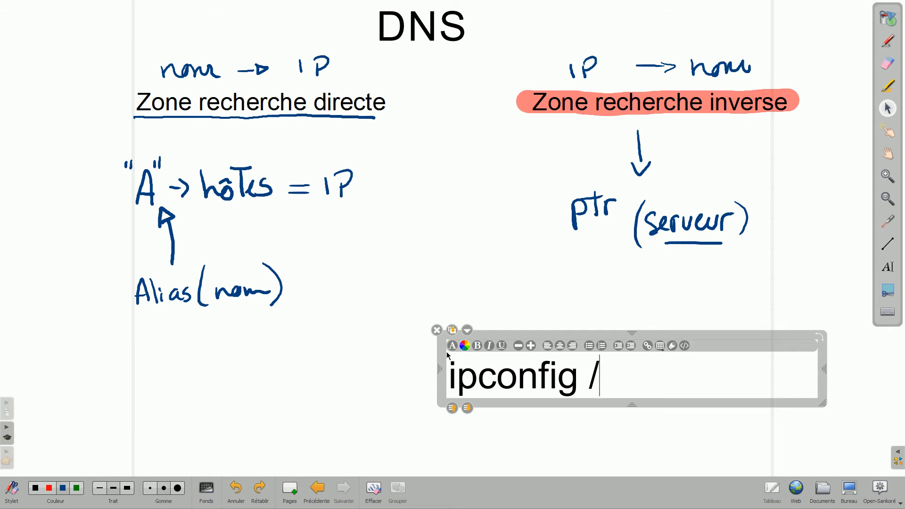